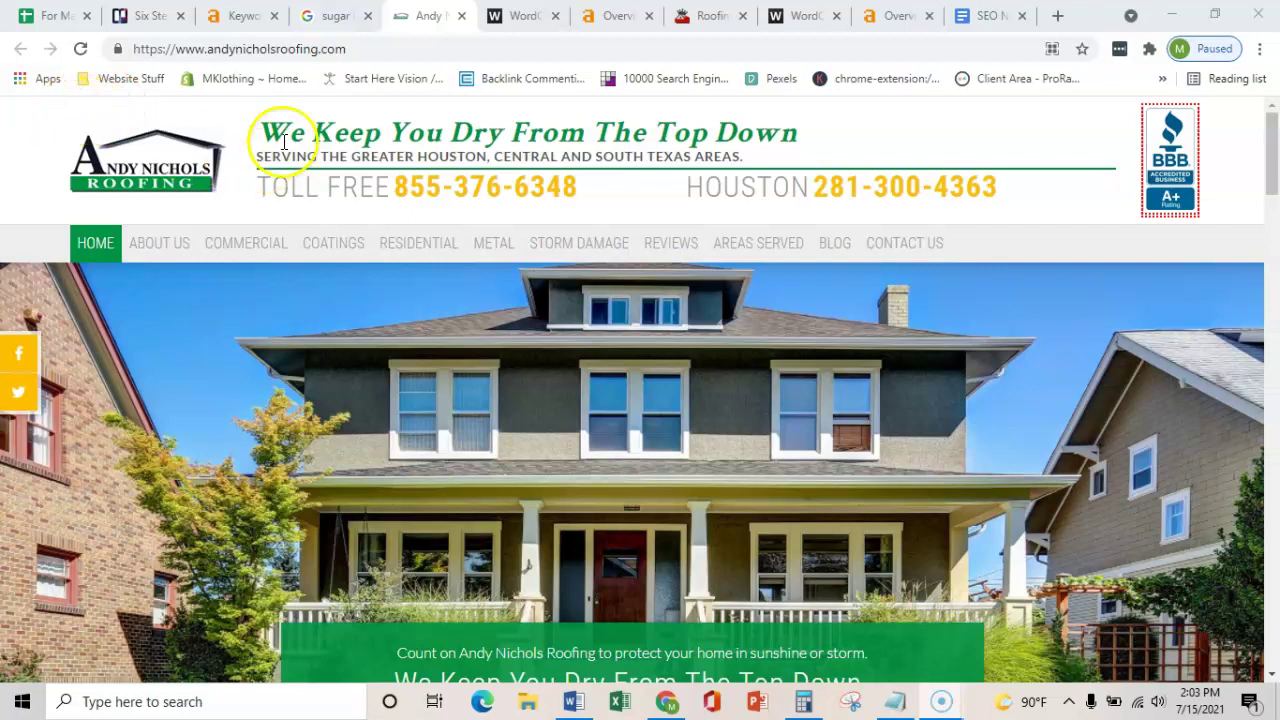
Switch back to the Google results for 'sugar land roofing'
{"action": "left_click", "coordinate": [323, 18]}
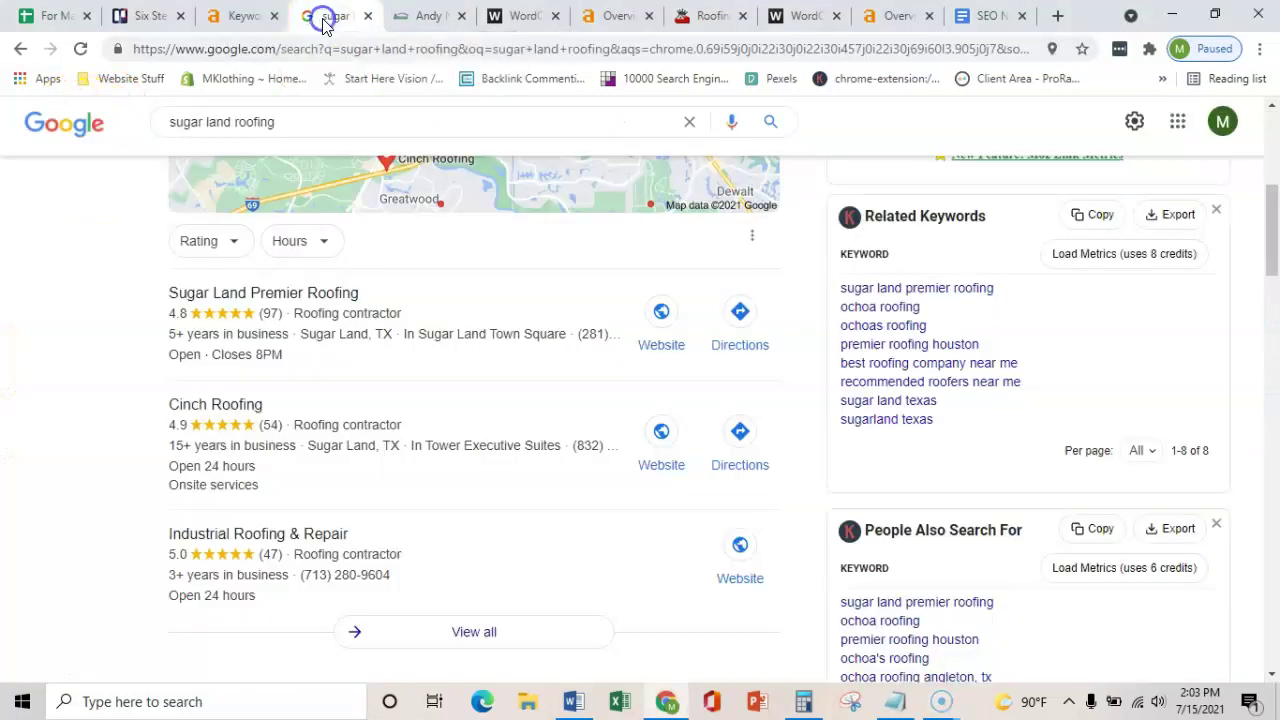
Bring up the Ahrefs matching terms for 'sugar land roofing': 45 keywords, 530 total volume
{"action": "scroll", "coordinate": [130, 240], "scroll_direction": "up", "scroll_amount": 1}
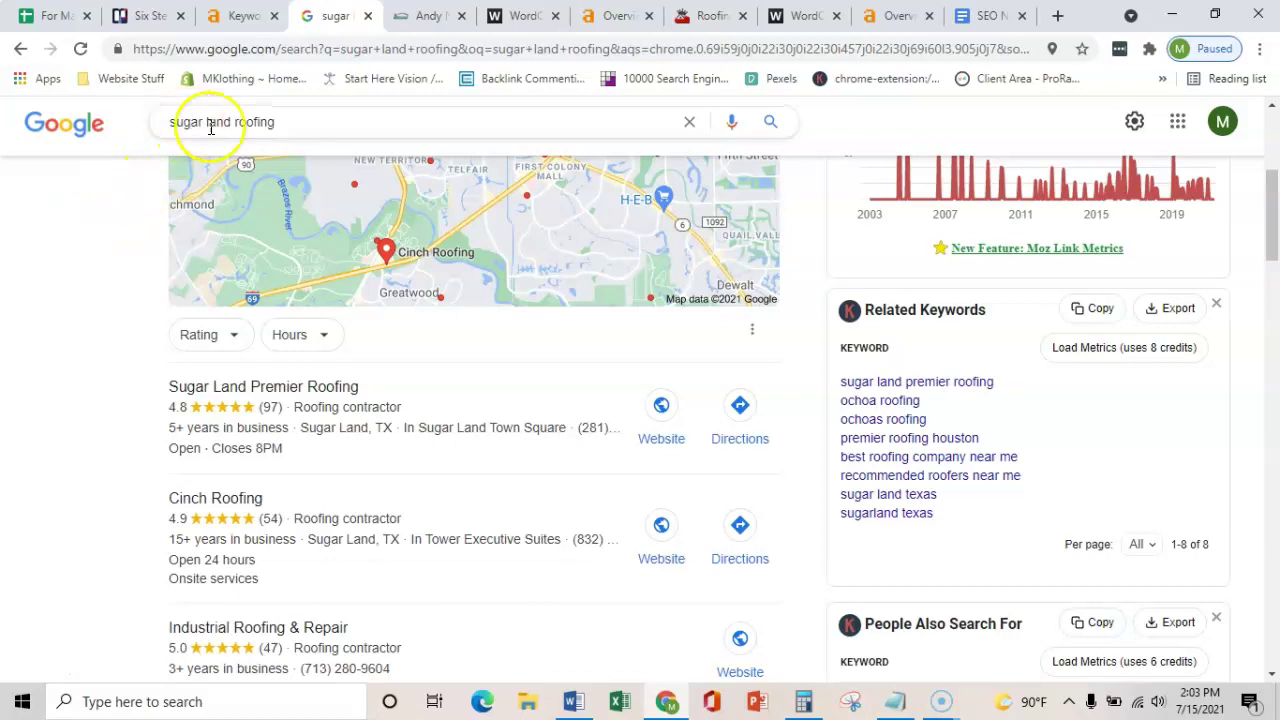
{"action": "left_click", "coordinate": [240, 17]}
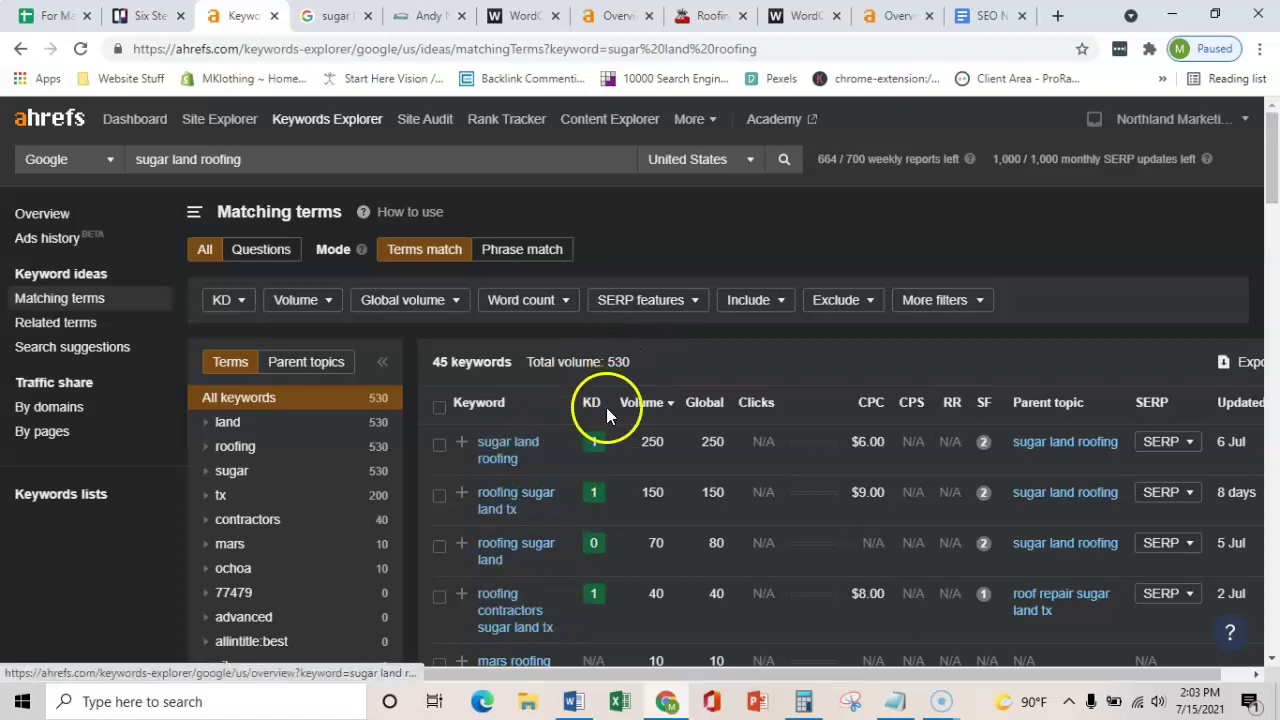
Check the 790 Sugar Land total in the SEO doc, then bring Calculator over the Google results
{"action": "left_click", "coordinate": [1000, 14]}
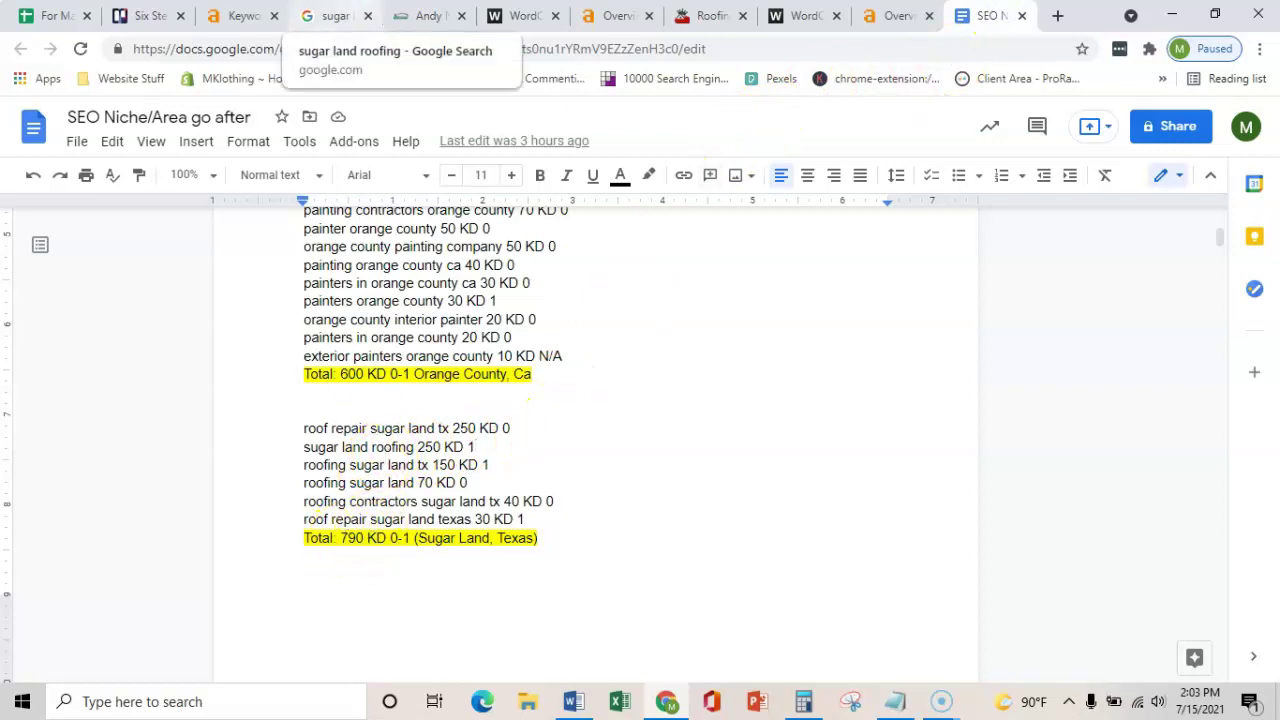
{"action": "left_click", "coordinate": [335, 16]}
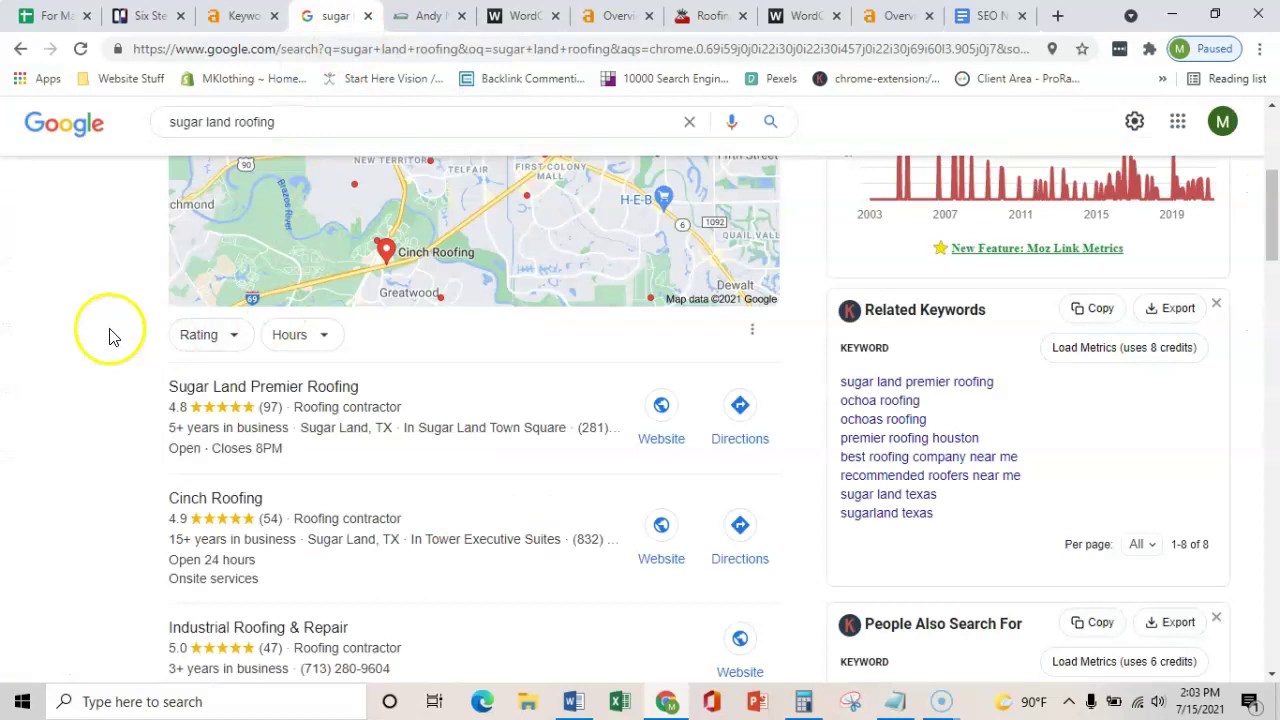
{"action": "left_click", "coordinate": [803, 701]}
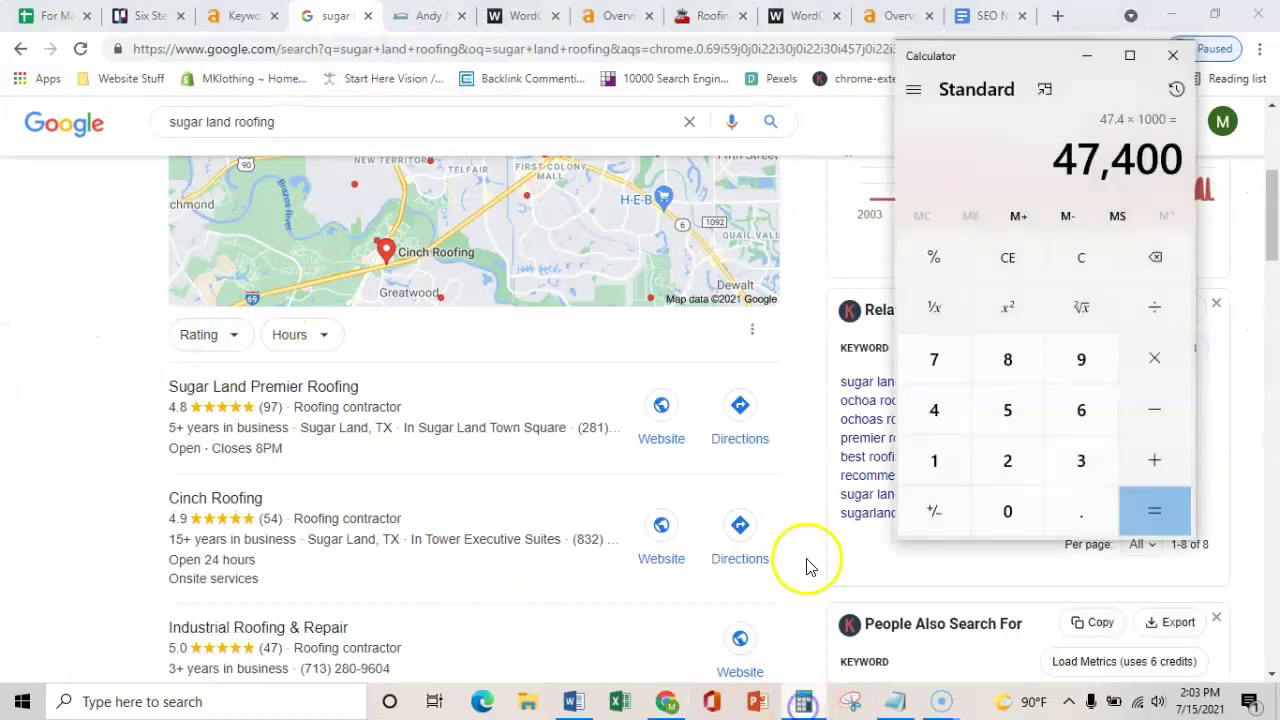
Clear Calculator and compute 790 × 0.2 = 158, ready for the next multiplication
{"action": "left_click", "coordinate": [1085, 257]}
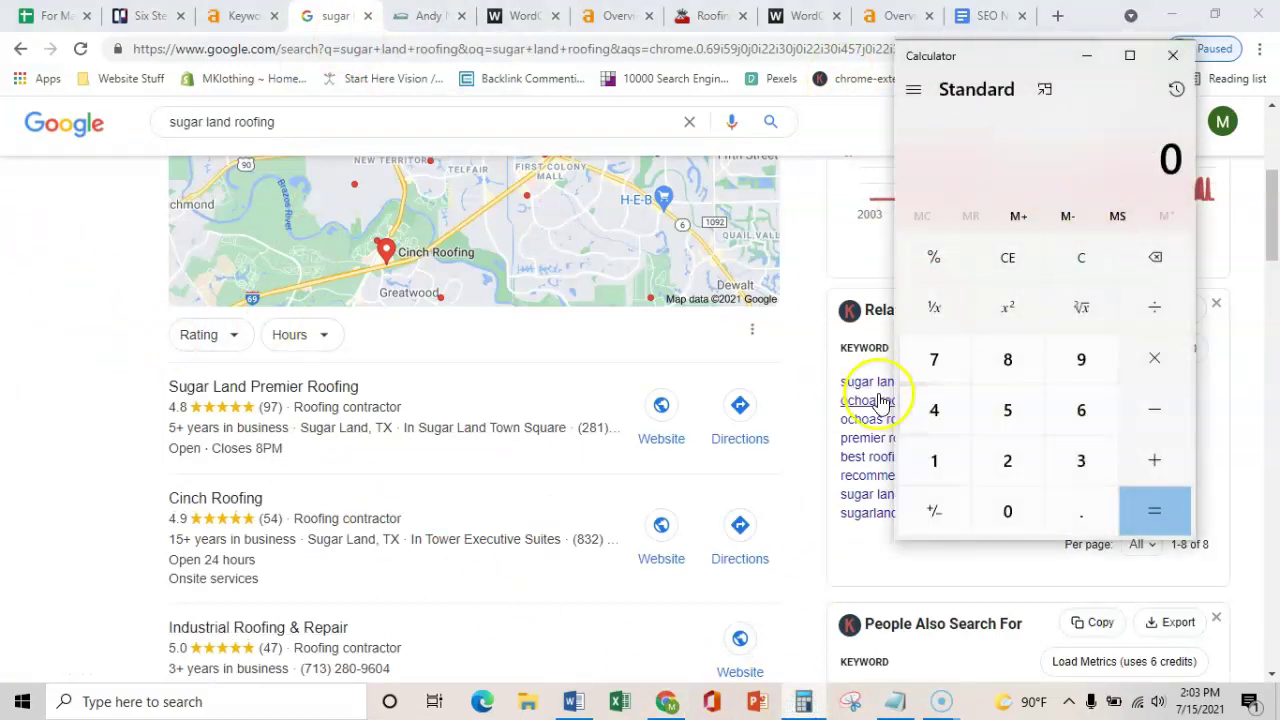
{"action": "left_click", "coordinate": [934, 359]}
{"action": "left_click", "coordinate": [1083, 362]}
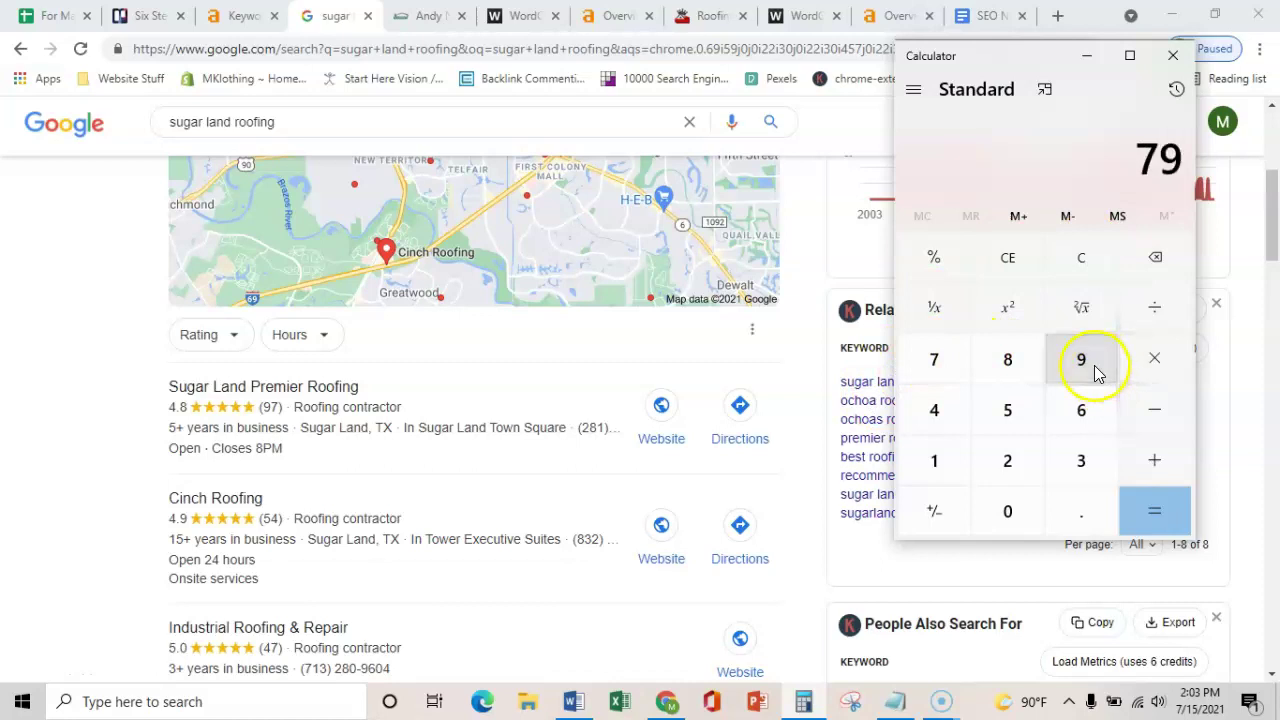
{"action": "left_click", "coordinate": [1012, 512]}
{"action": "scroll", "coordinate": [590, 290], "scroll_direction": "down", "scroll_amount": 4}
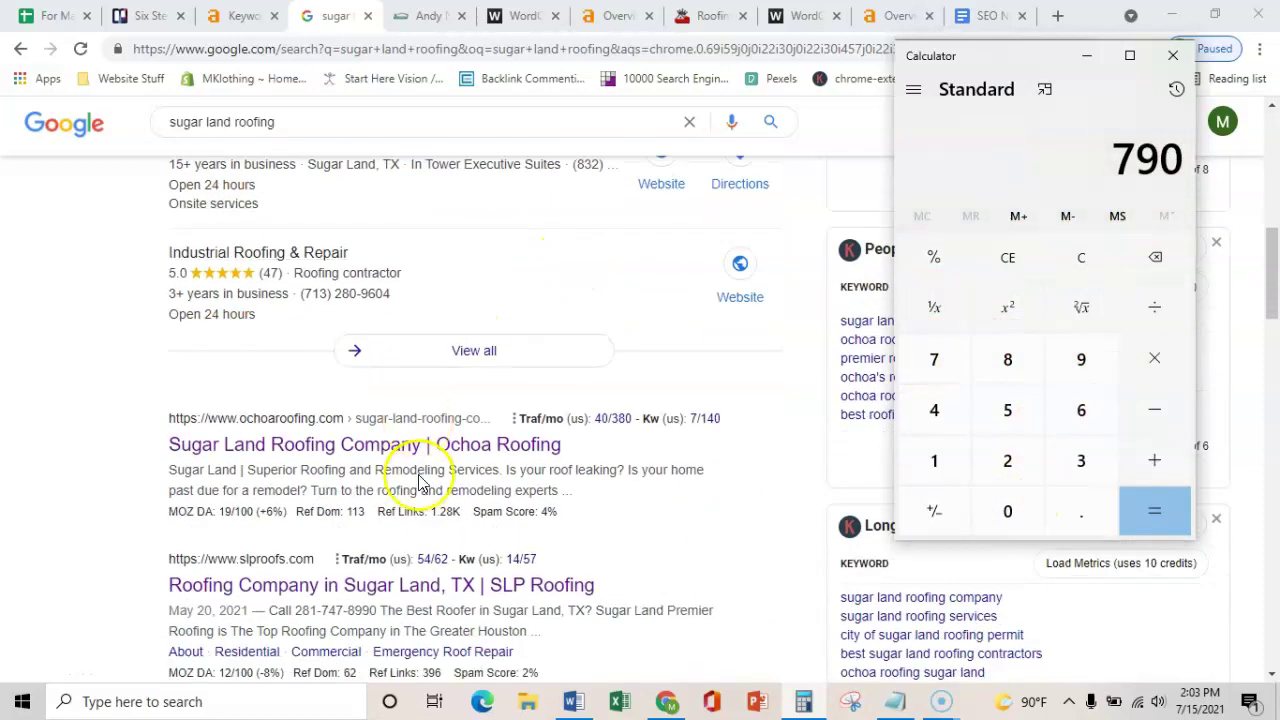
{"action": "left_click", "coordinate": [1152, 361]}
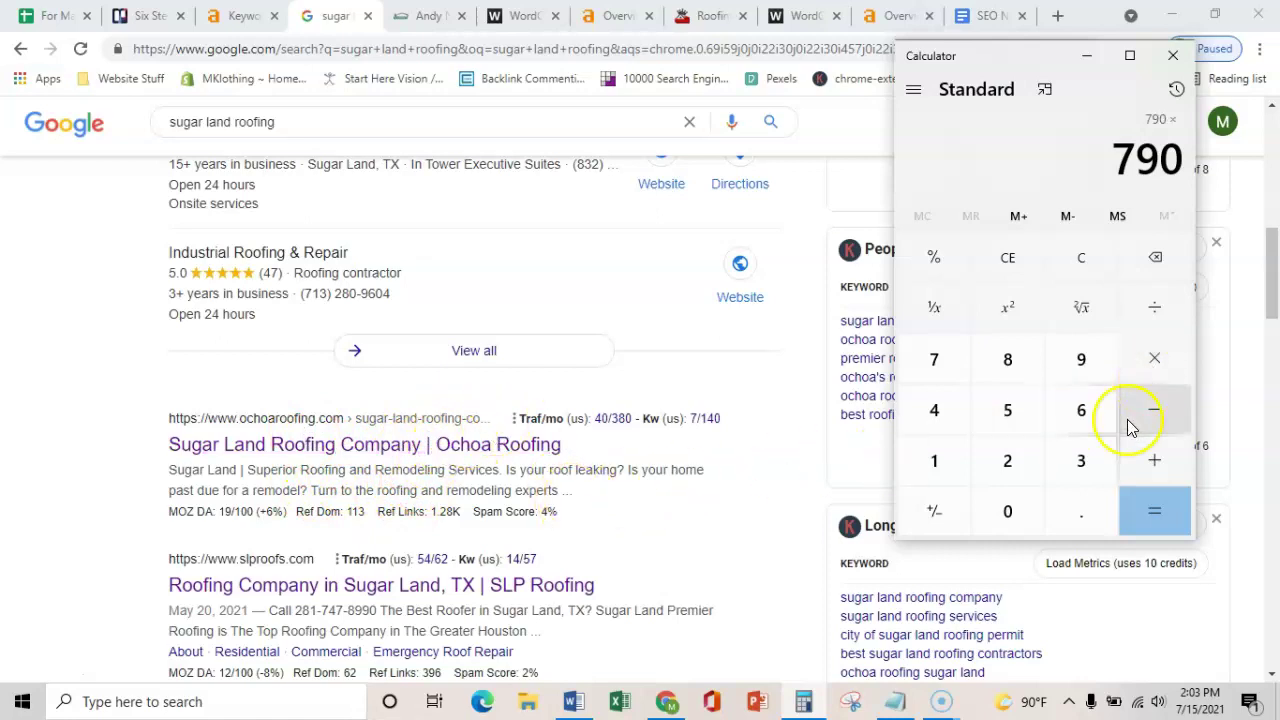
{"action": "left_click", "coordinate": [1078, 506]}
{"action": "left_click", "coordinate": [1010, 463]}
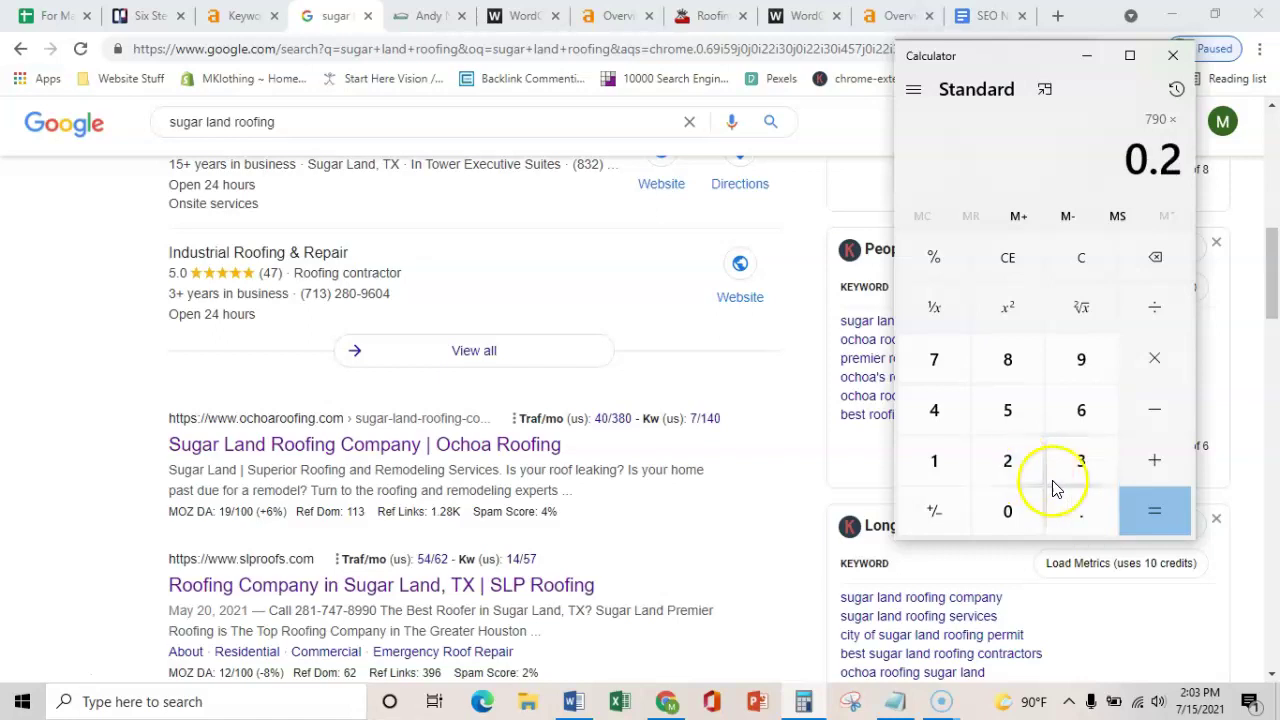
{"action": "left_click", "coordinate": [1157, 514]}
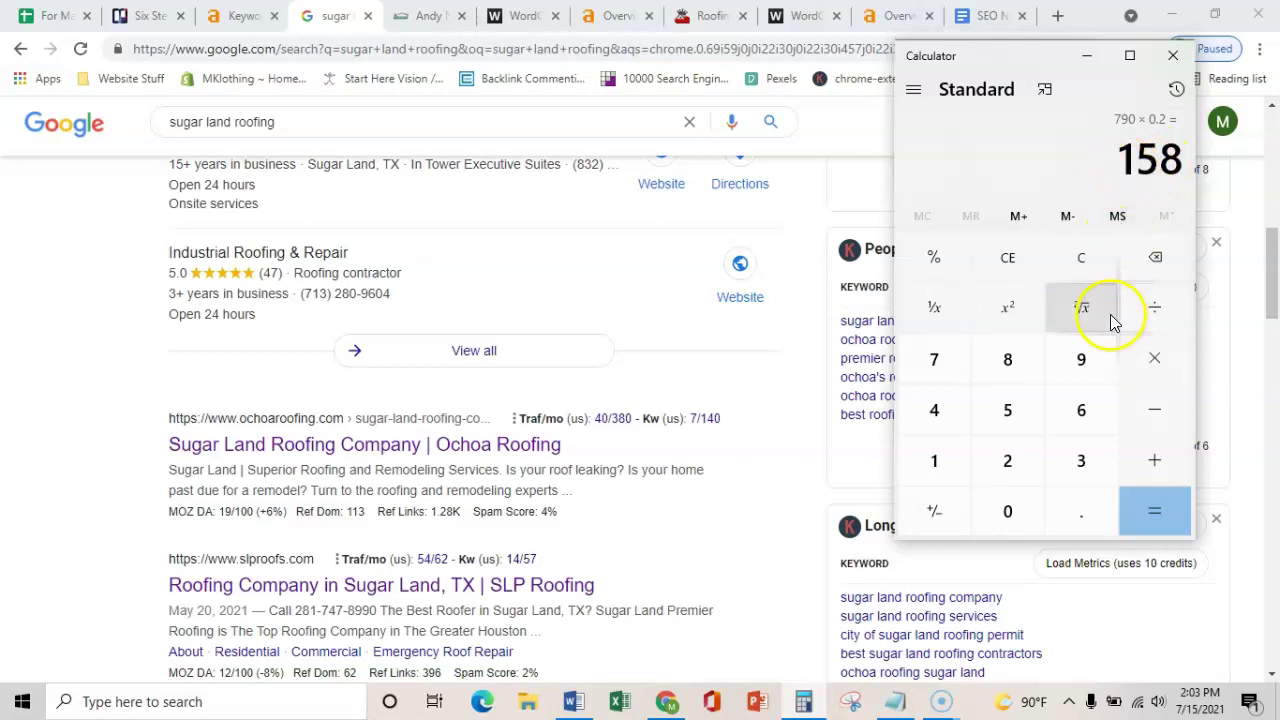
{"action": "left_click", "coordinate": [1163, 365]}
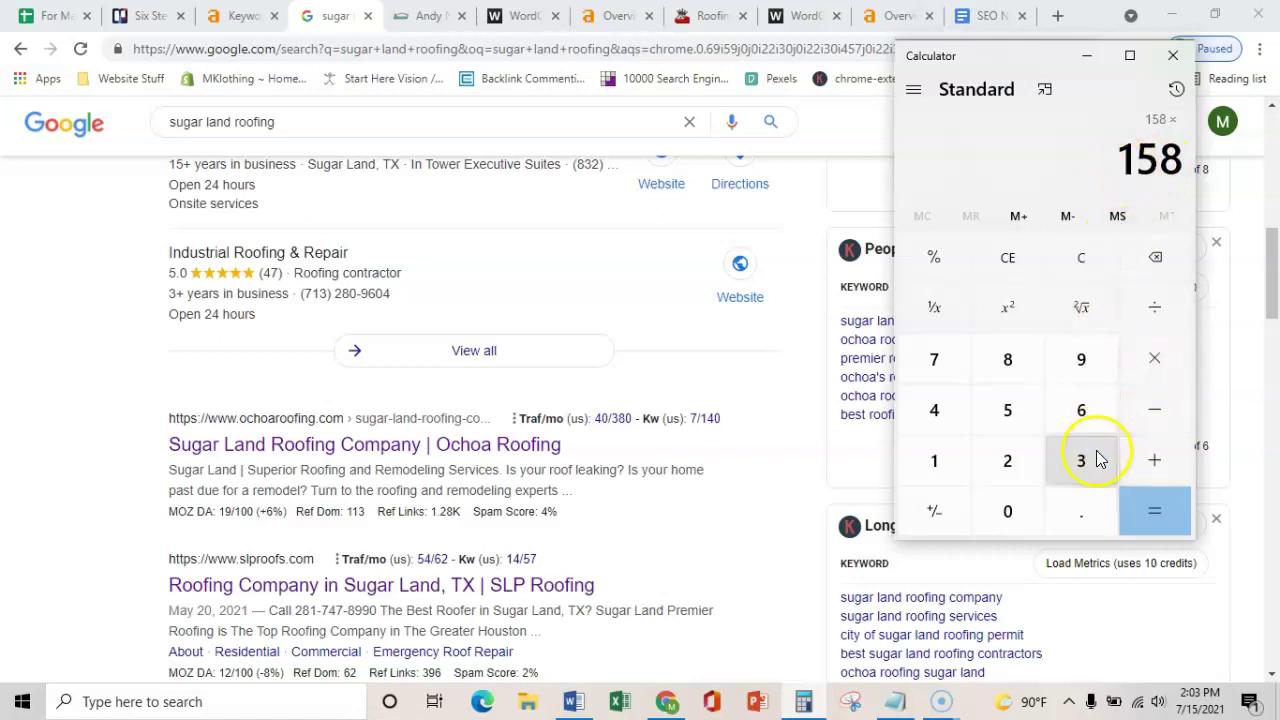
Multiply 158 by 0.4, then by 0.5, to get 31.6
{"action": "left_click", "coordinate": [1082, 512]}
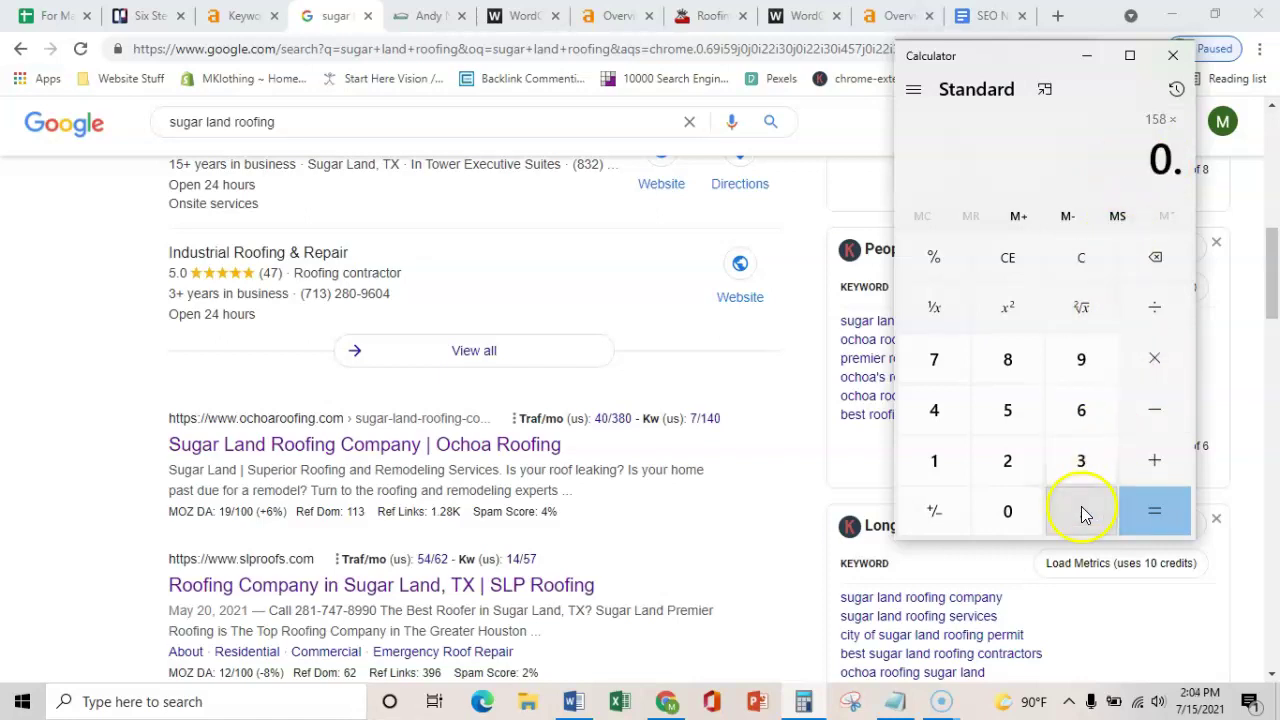
{"action": "left_click", "coordinate": [938, 412]}
{"action": "left_click", "coordinate": [1153, 510]}
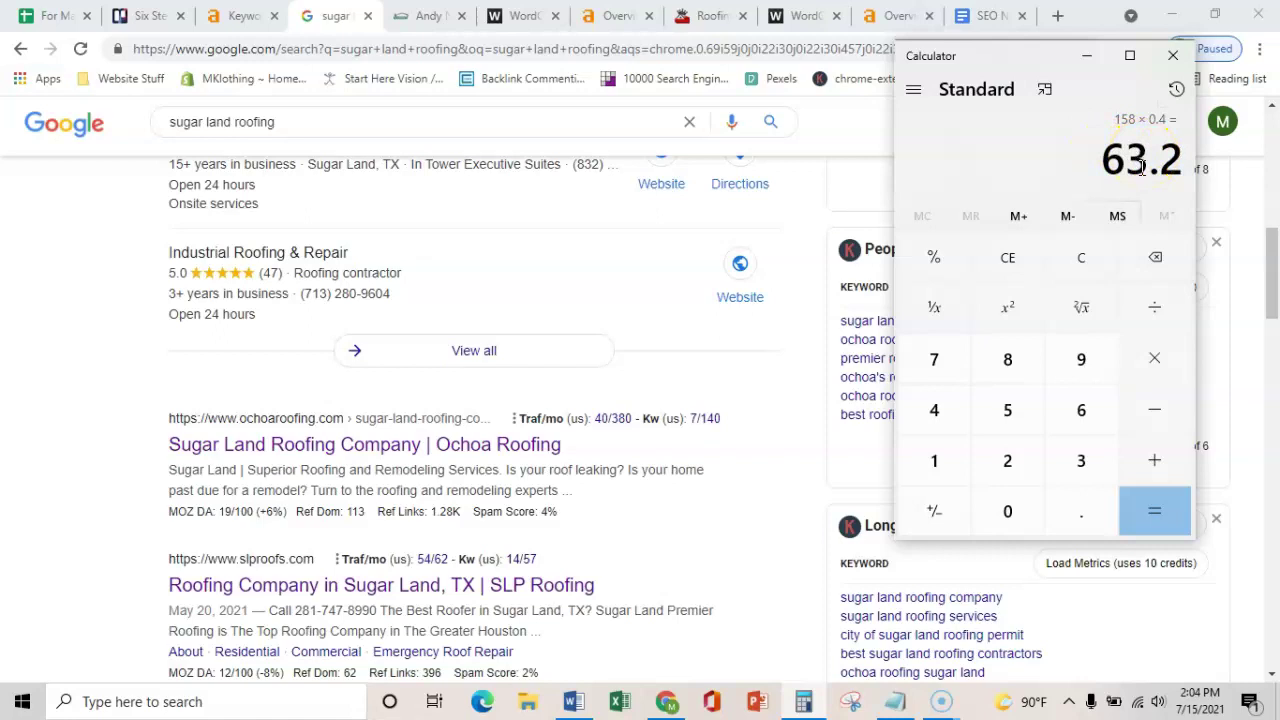
{"action": "left_click", "coordinate": [1085, 514]}
{"action": "left_click", "coordinate": [1022, 428]}
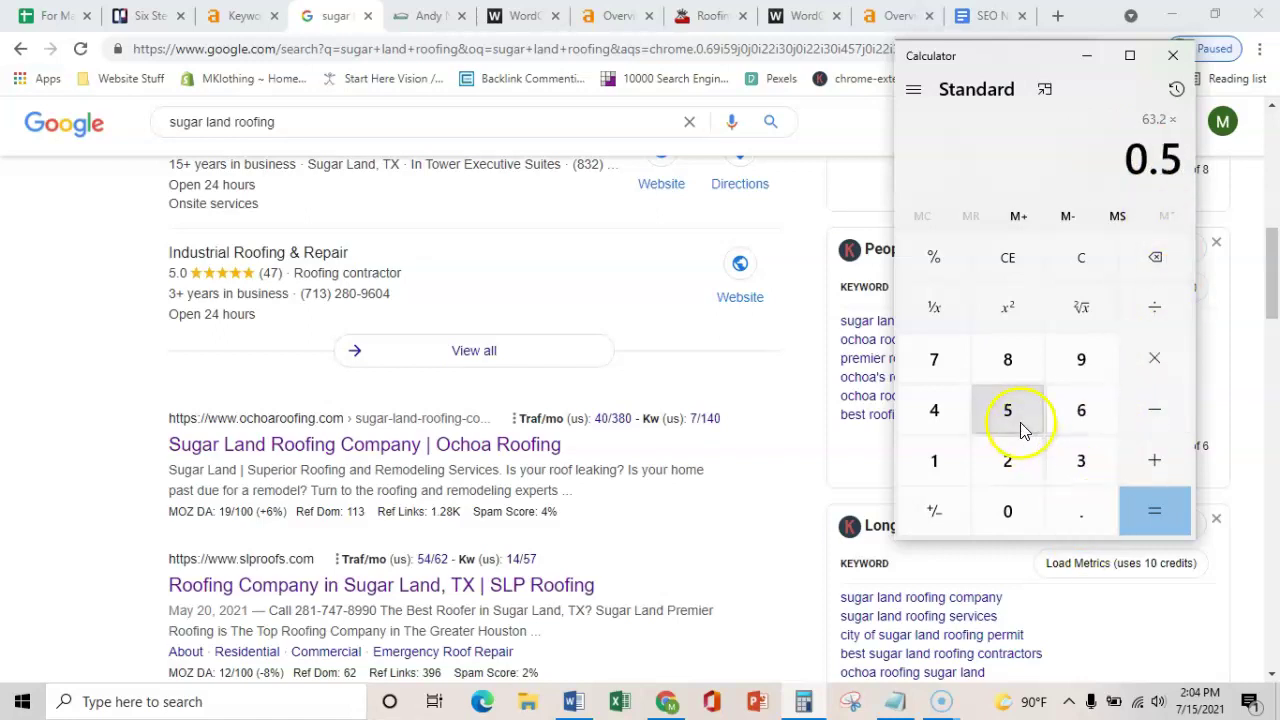
{"action": "left_click", "coordinate": [1152, 513]}
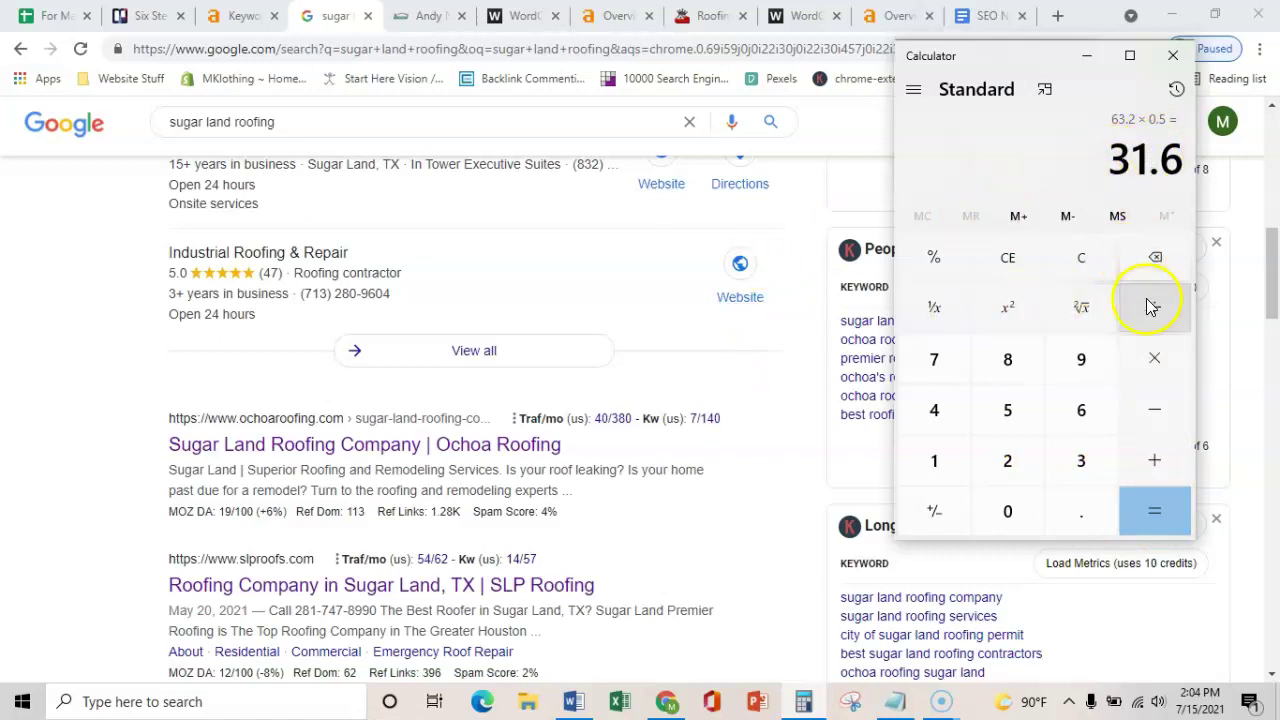
Multiply 31.6 by 1000 to reach 31,600, then minimize Calculator
{"action": "left_click", "coordinate": [1154, 363]}
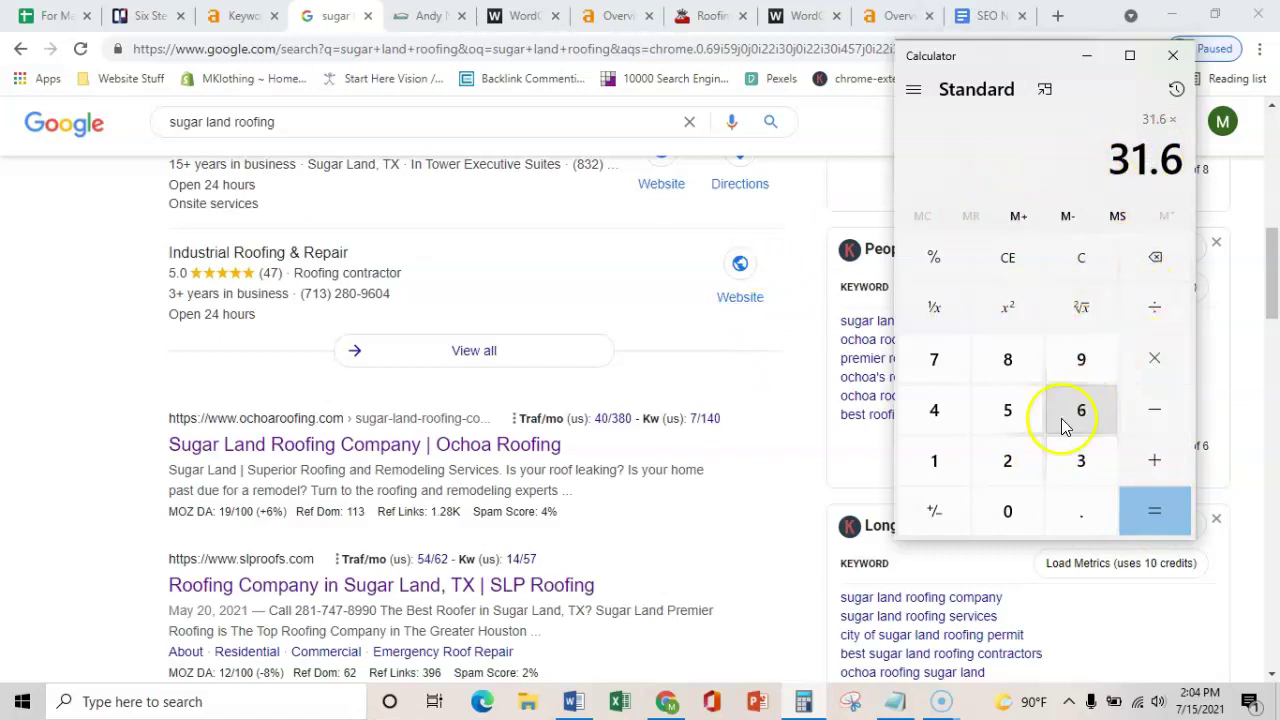
{"action": "left_click", "coordinate": [934, 460]}
{"action": "left_click", "coordinate": [1007, 511]}
{"action": "left_click", "coordinate": [1007, 511]}
{"action": "left_click", "coordinate": [1007, 511]}
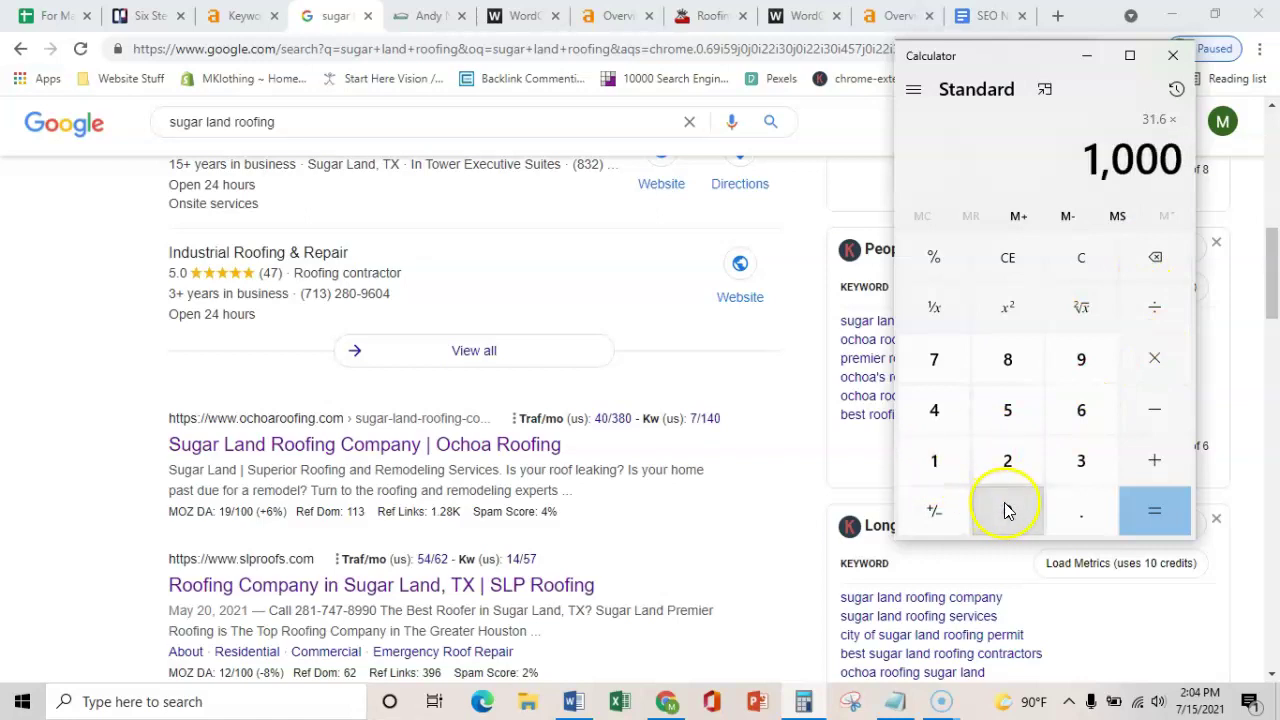
{"action": "left_click", "coordinate": [1168, 510]}
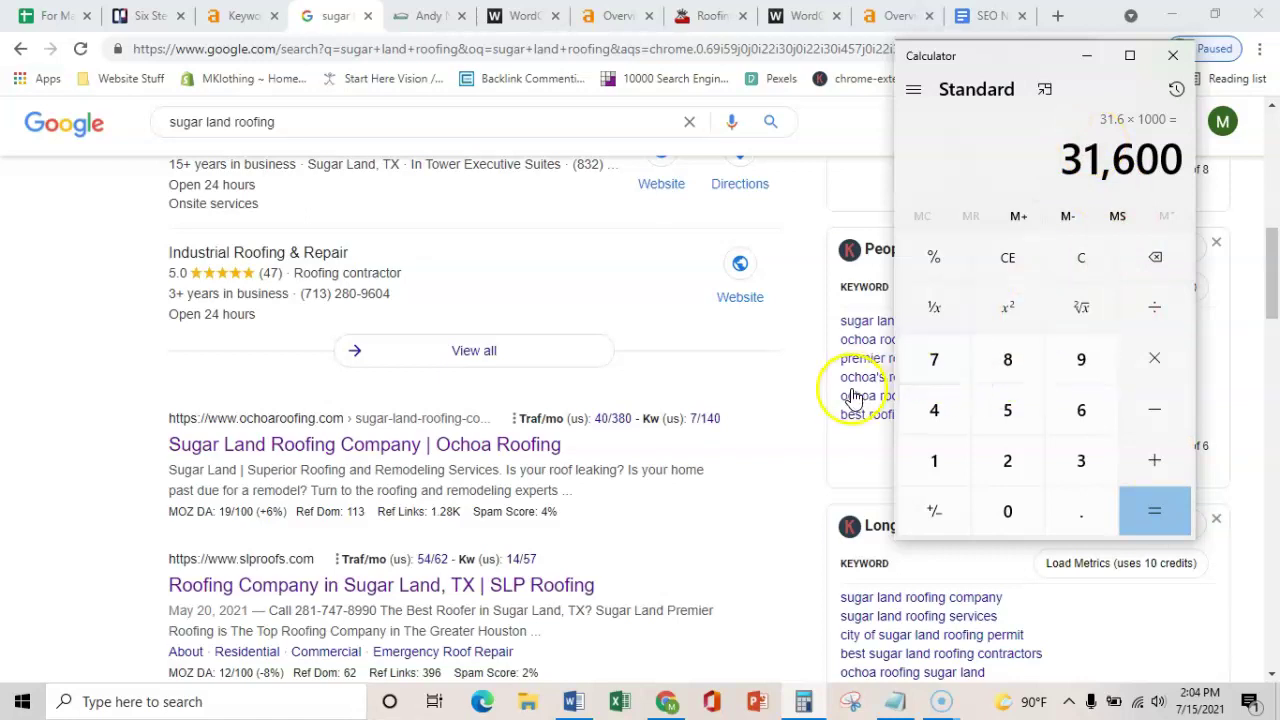
{"action": "left_click", "coordinate": [793, 417]}
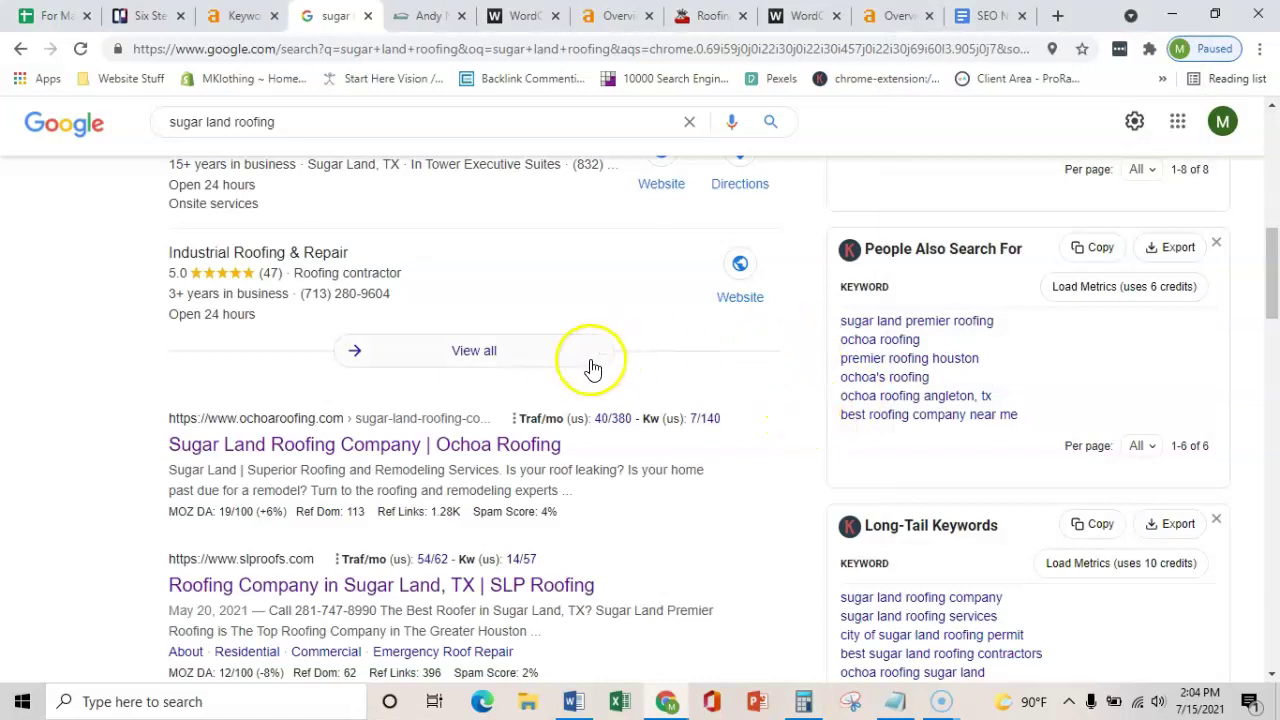
{"action": "scroll", "coordinate": [569, 363], "scroll_direction": "up", "scroll_amount": 2}
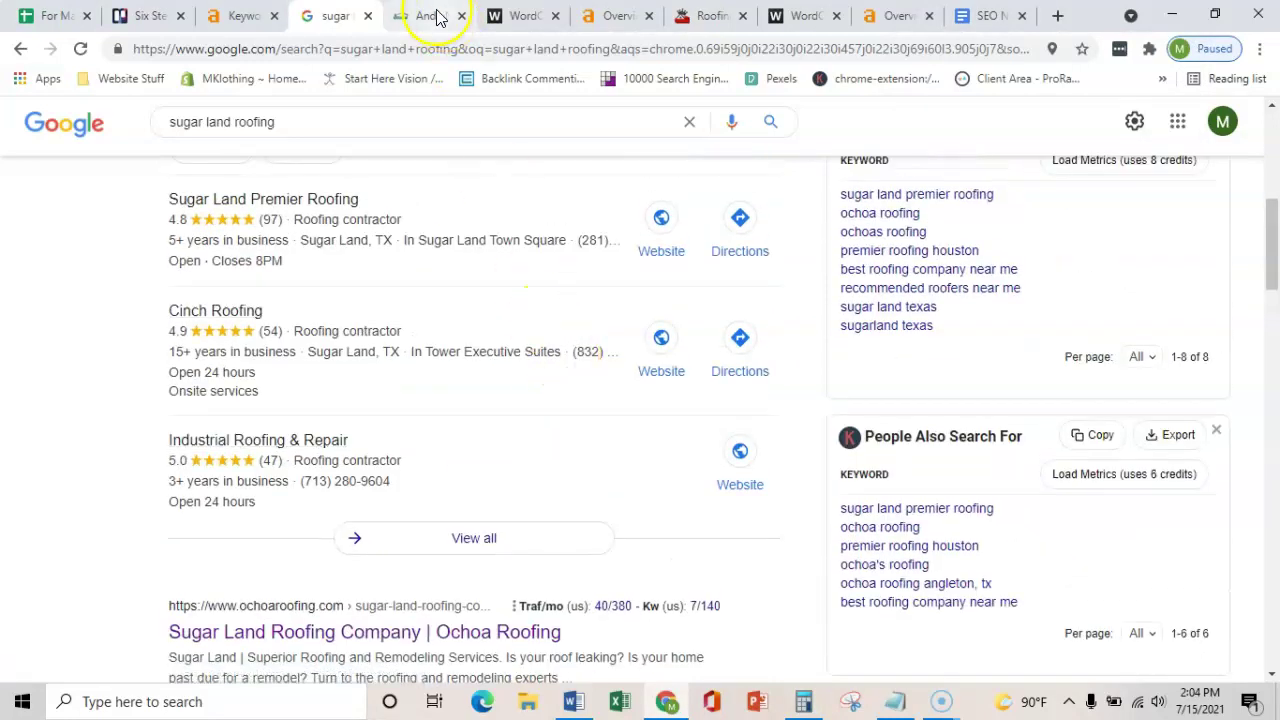
{"action": "left_click", "coordinate": [433, 16]}
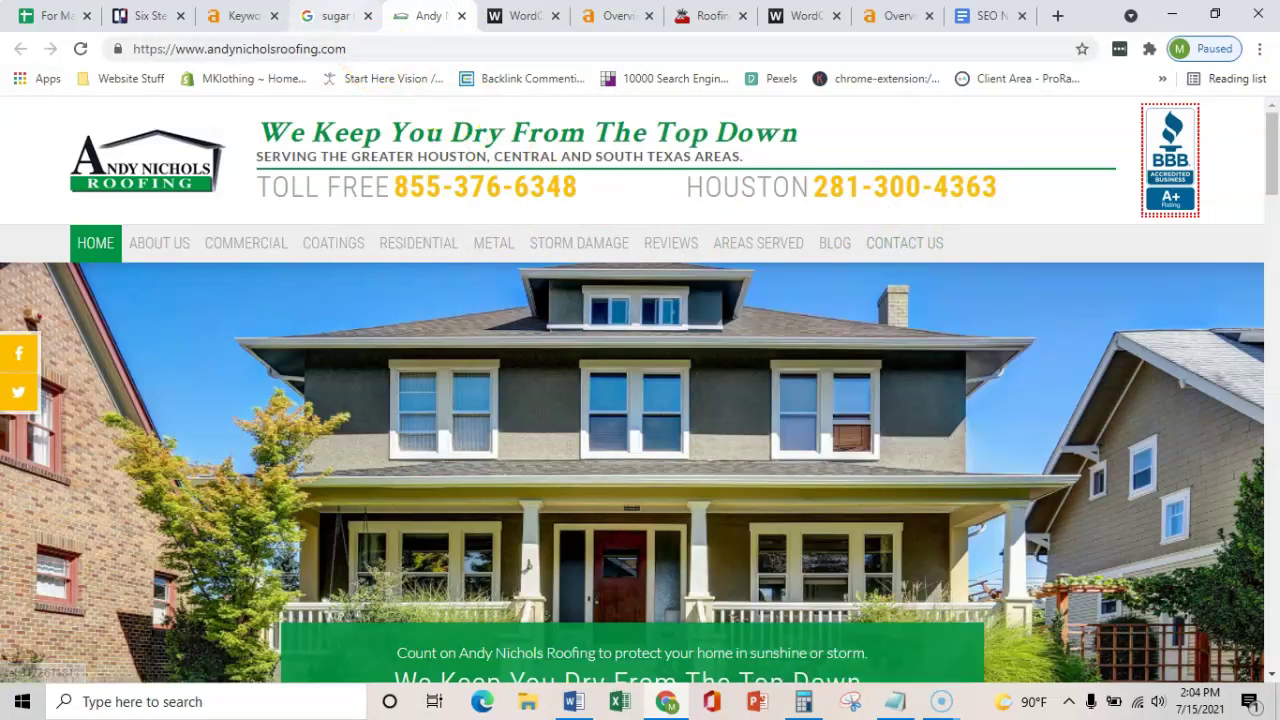
{"action": "left_click", "coordinate": [345, 16]}
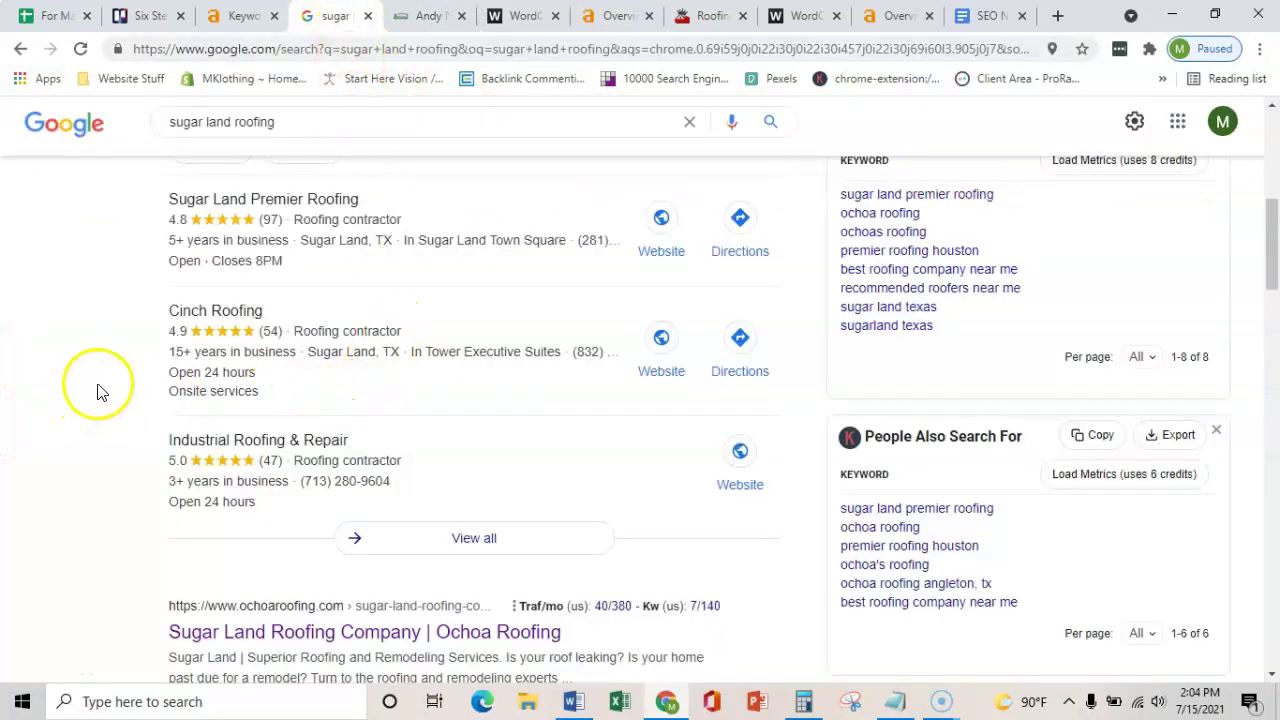
{"action": "scroll", "coordinate": [112, 368], "scroll_direction": "up", "scroll_amount": 2}
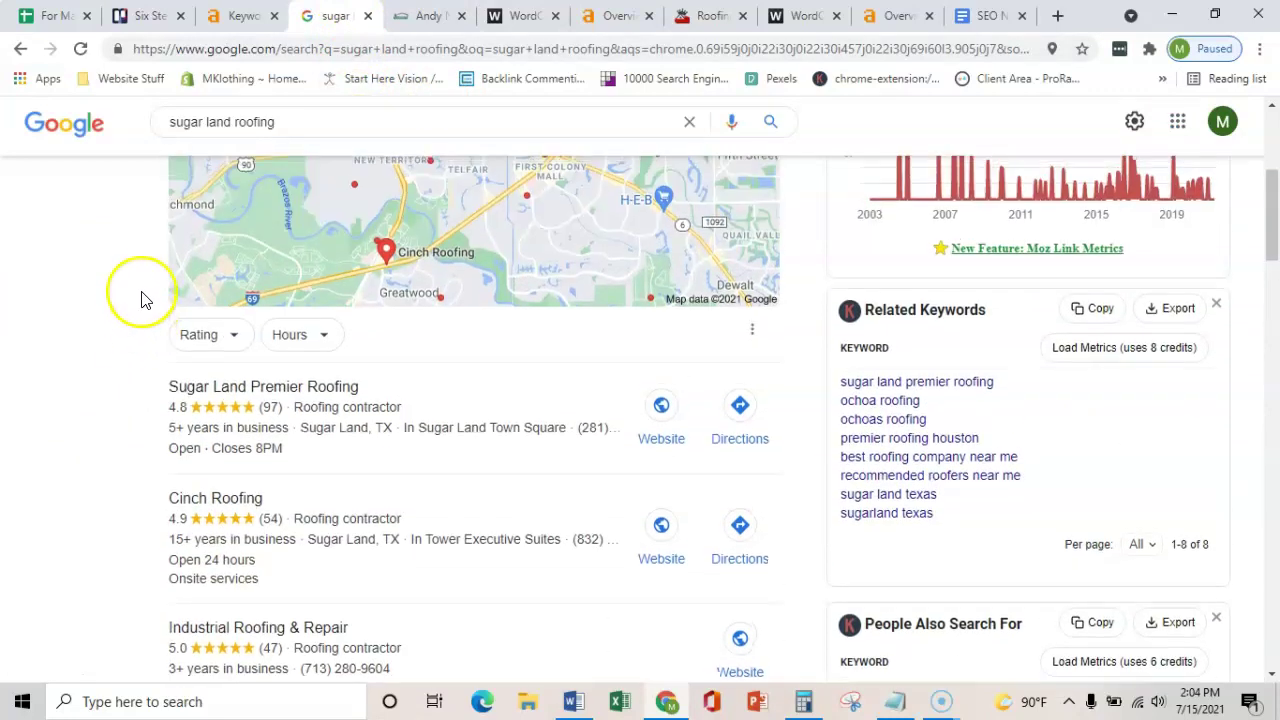
{"action": "scroll", "coordinate": [143, 325], "scroll_direction": "down", "scroll_amount": 3}
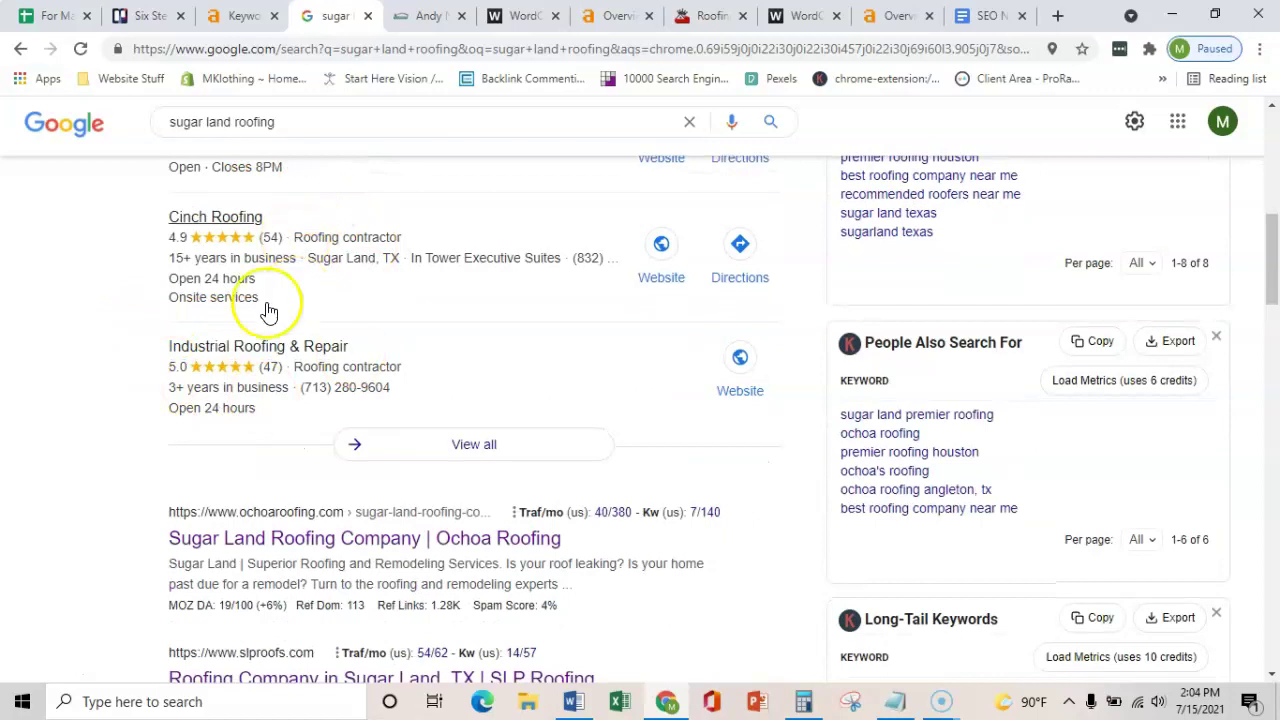
Scroll the Andy Nichols Roofing homepage to its footer, then view its 1,028-word count in WordCounter
{"action": "scroll", "coordinate": [100, 490], "scroll_direction": "up", "scroll_amount": 3}
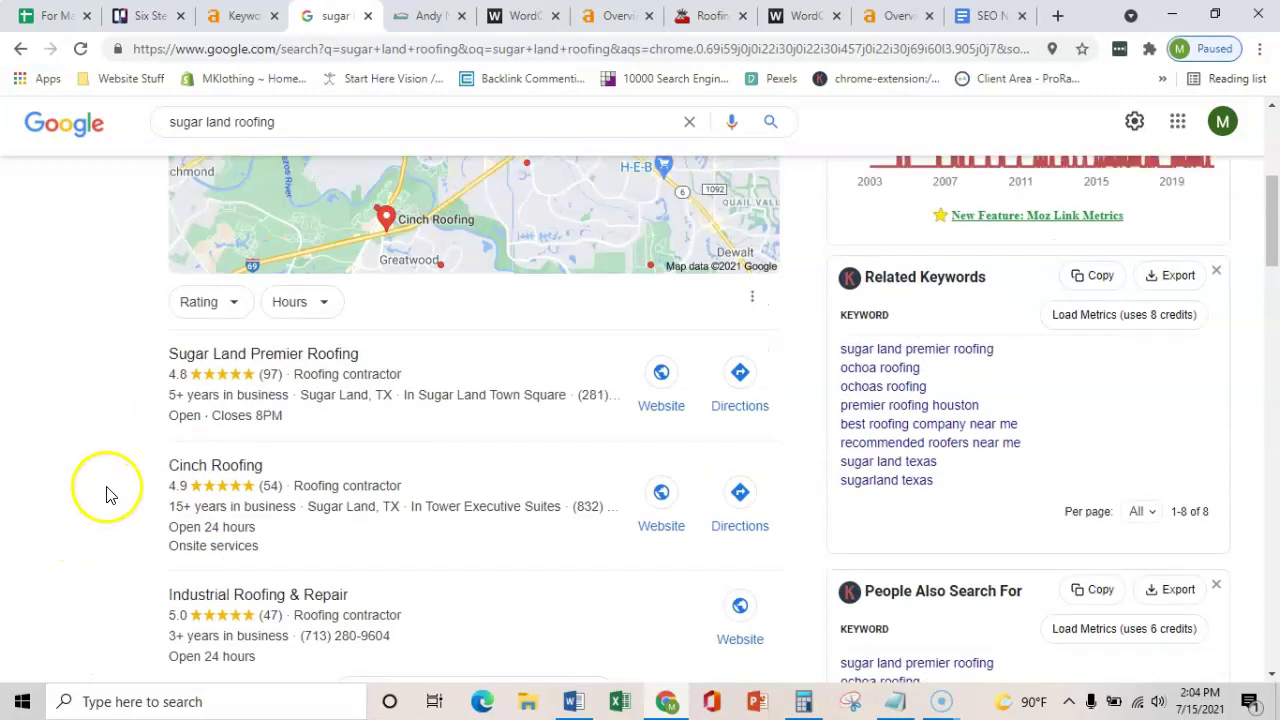
{"action": "left_click", "coordinate": [425, 15]}
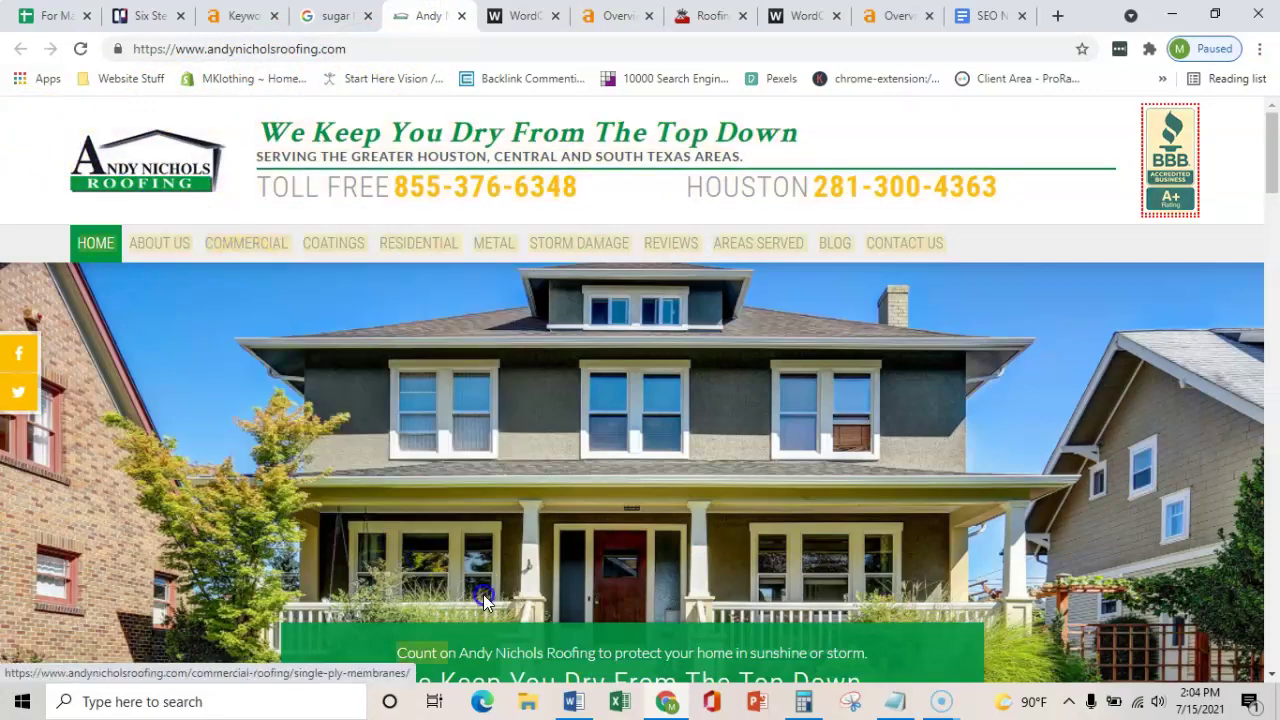
{"action": "scroll", "coordinate": [534, 600], "scroll_direction": "down", "scroll_amount": 15}
{"action": "scroll", "coordinate": [561, 585], "scroll_direction": "down", "scroll_amount": 15}
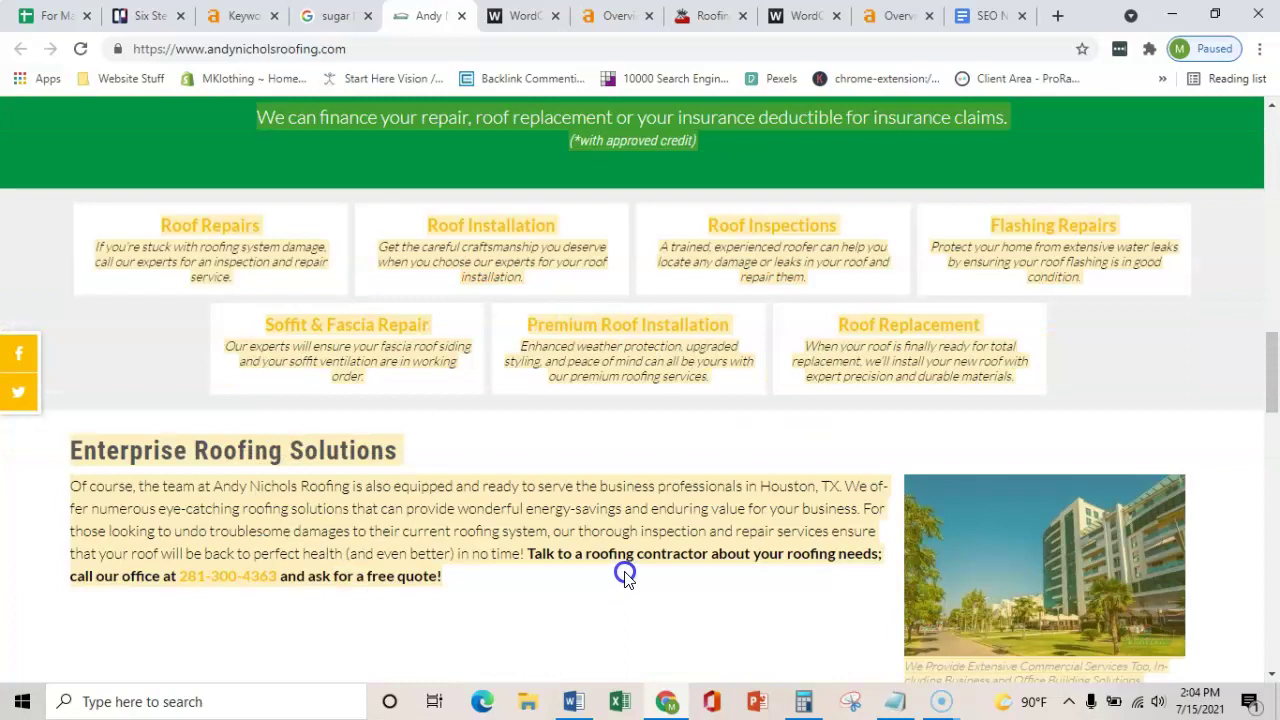
{"action": "scroll", "coordinate": [674, 566], "scroll_direction": "down", "scroll_amount": 10}
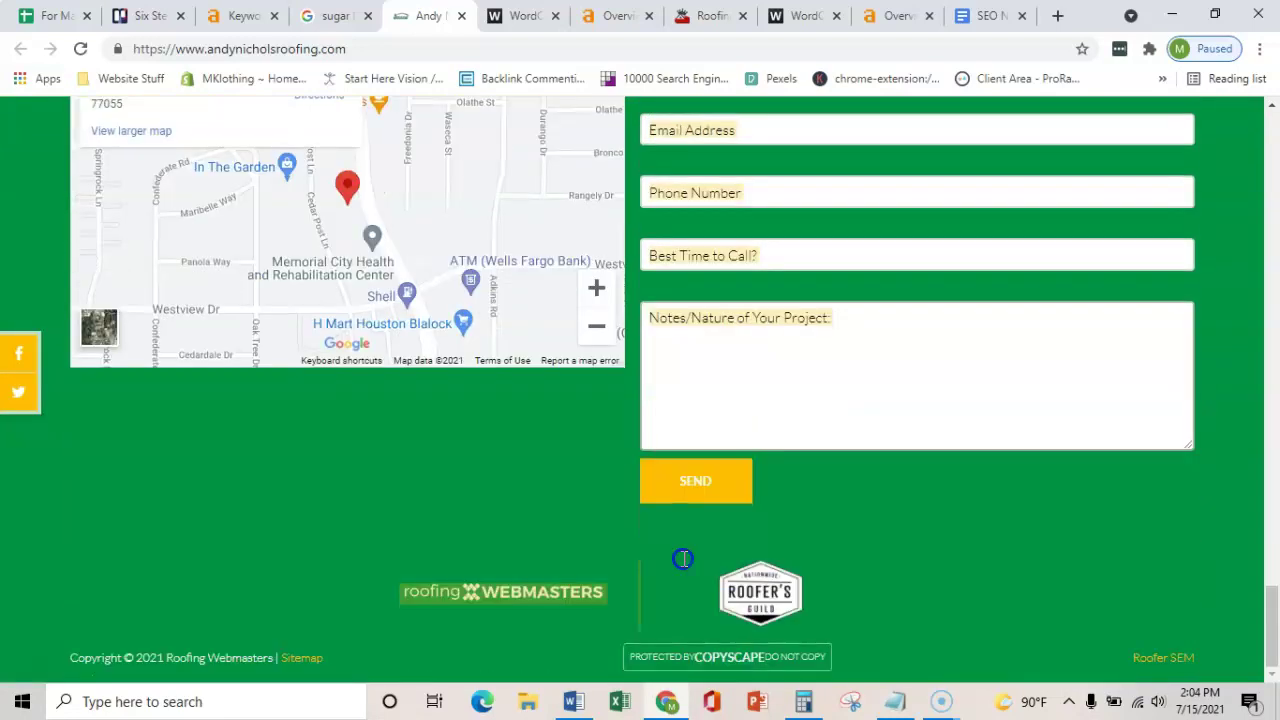
{"action": "left_click", "coordinate": [527, 15]}
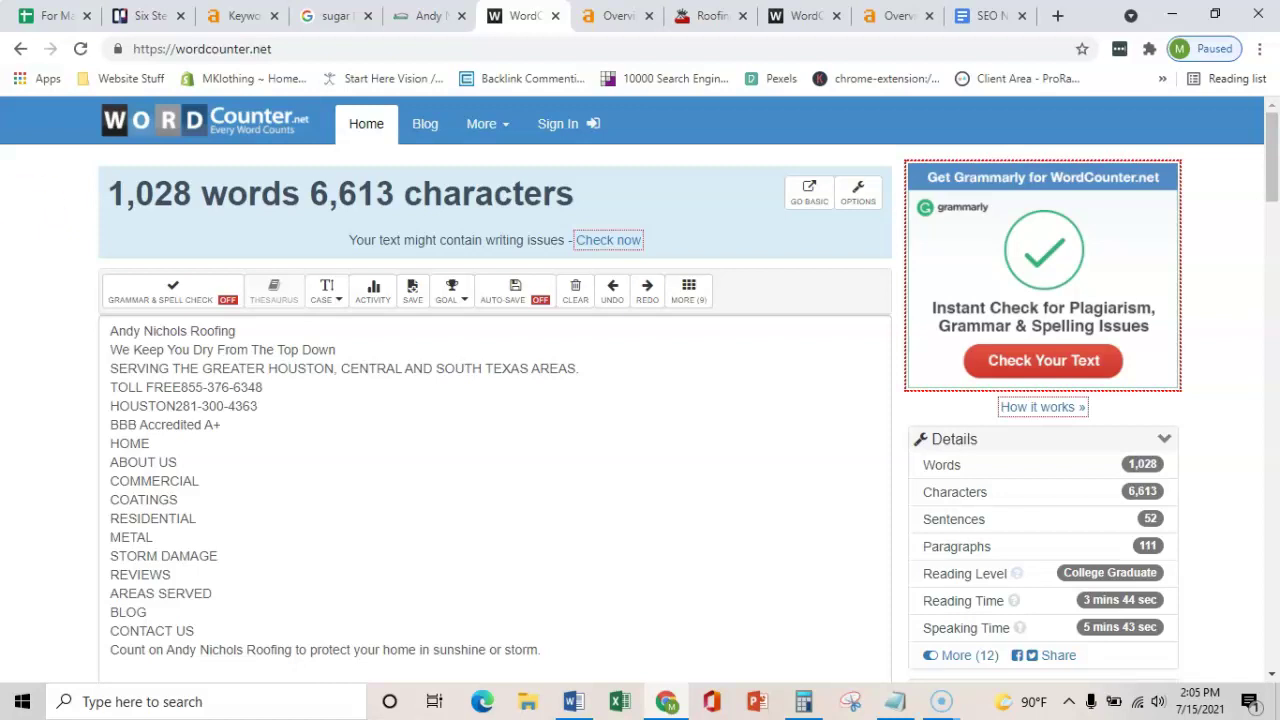
Return to the 45 Ahrefs matching terms for 'sugar land roofing' totalling 530 volume
{"action": "left_click", "coordinate": [43, 684]}
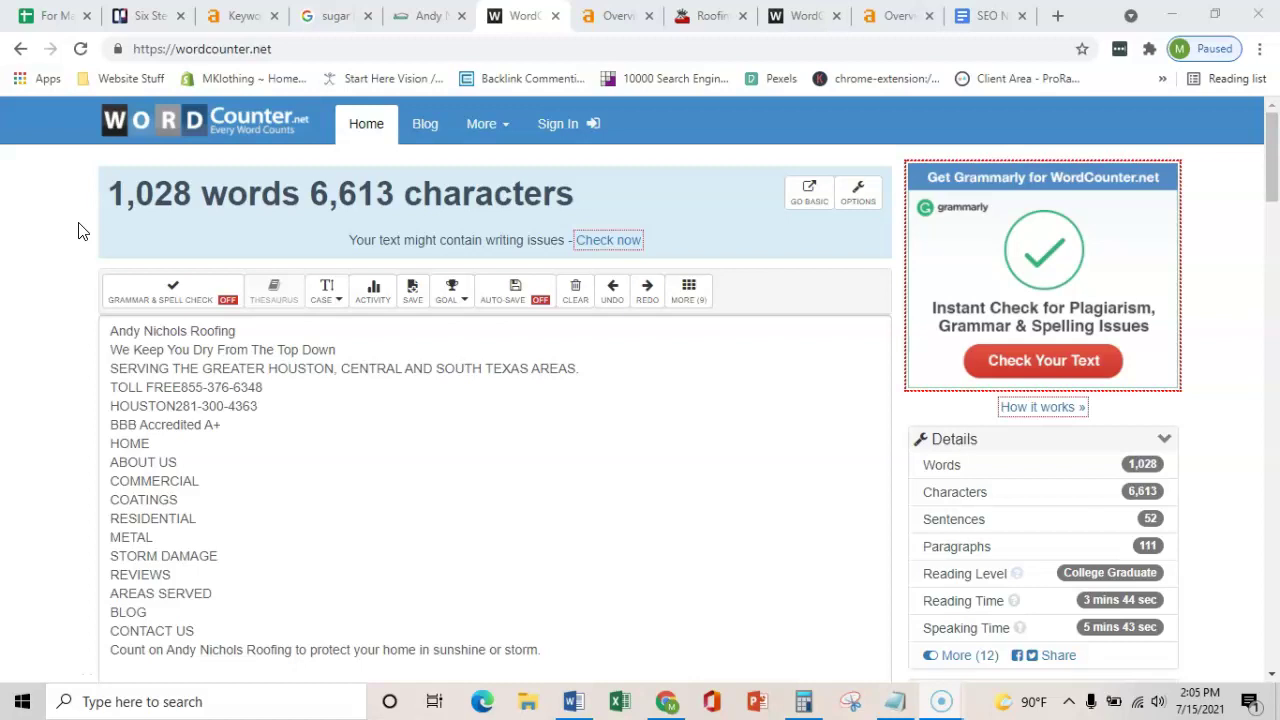
{"action": "left_click", "coordinate": [251, 14]}
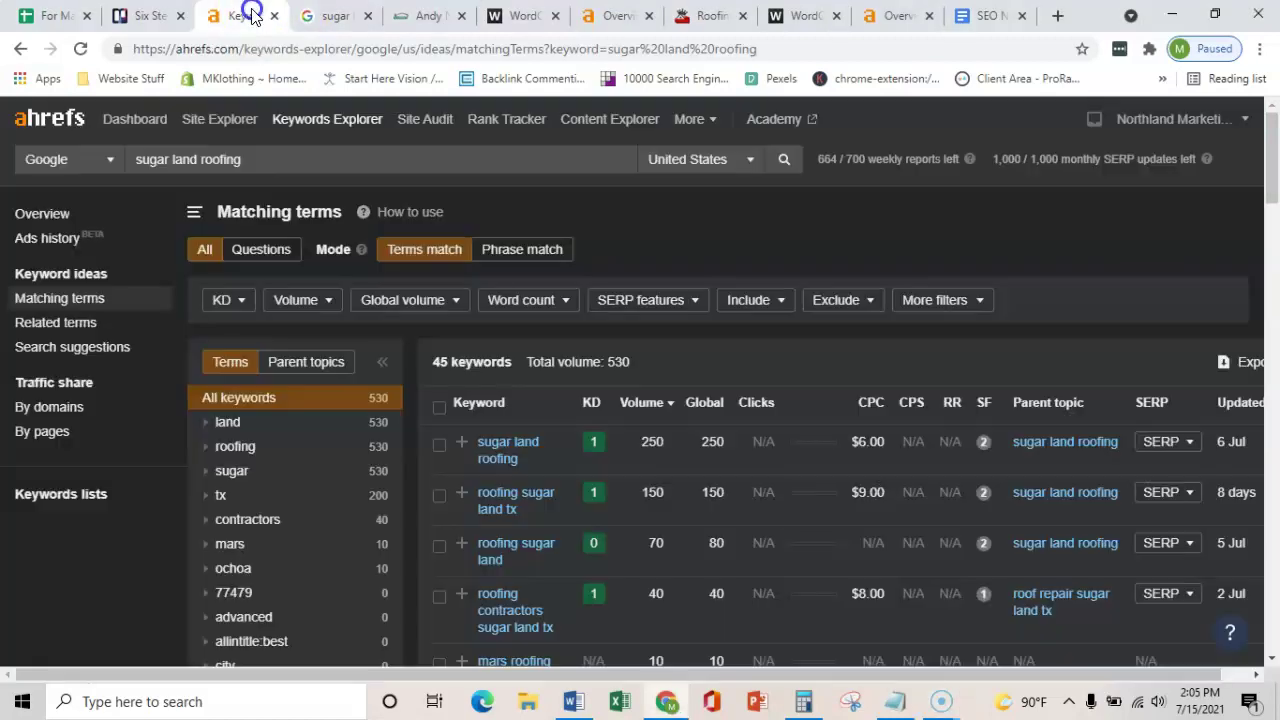
Glance at the 790 Sugar Land total in the SEO notes, then go back to the Google results
{"action": "left_click", "coordinate": [983, 15]}
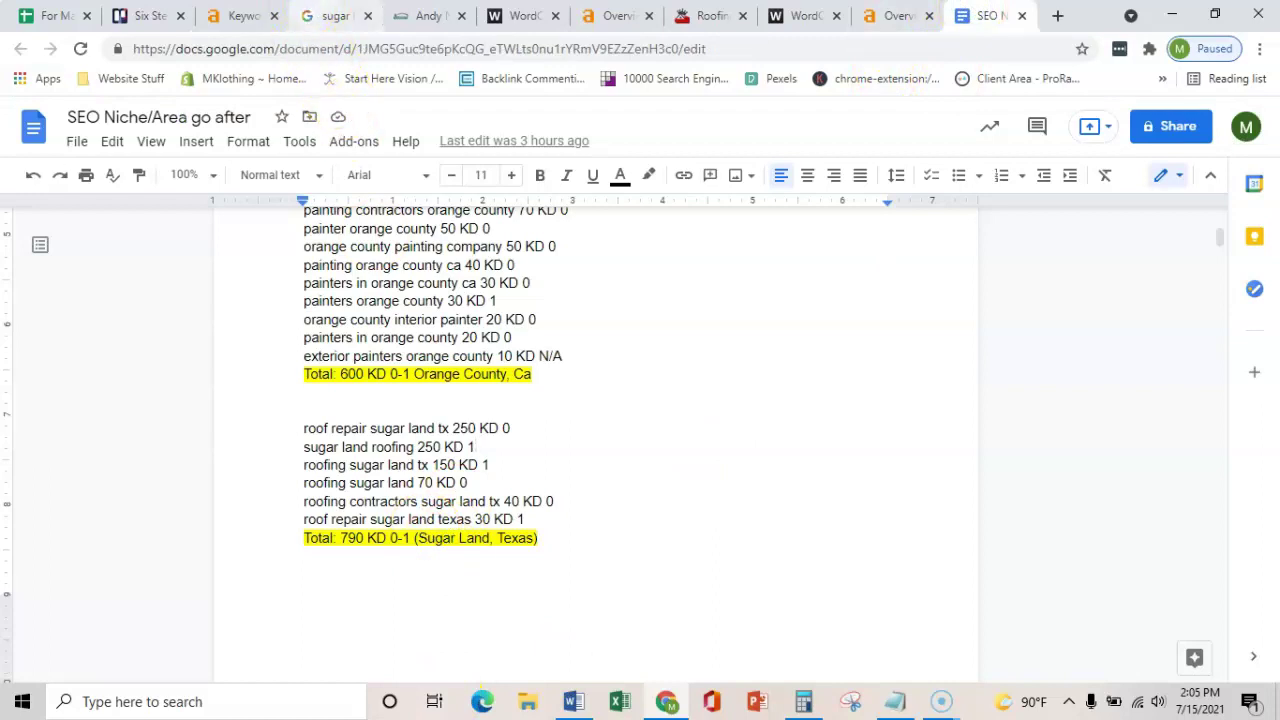
{"action": "left_click", "coordinate": [328, 14]}
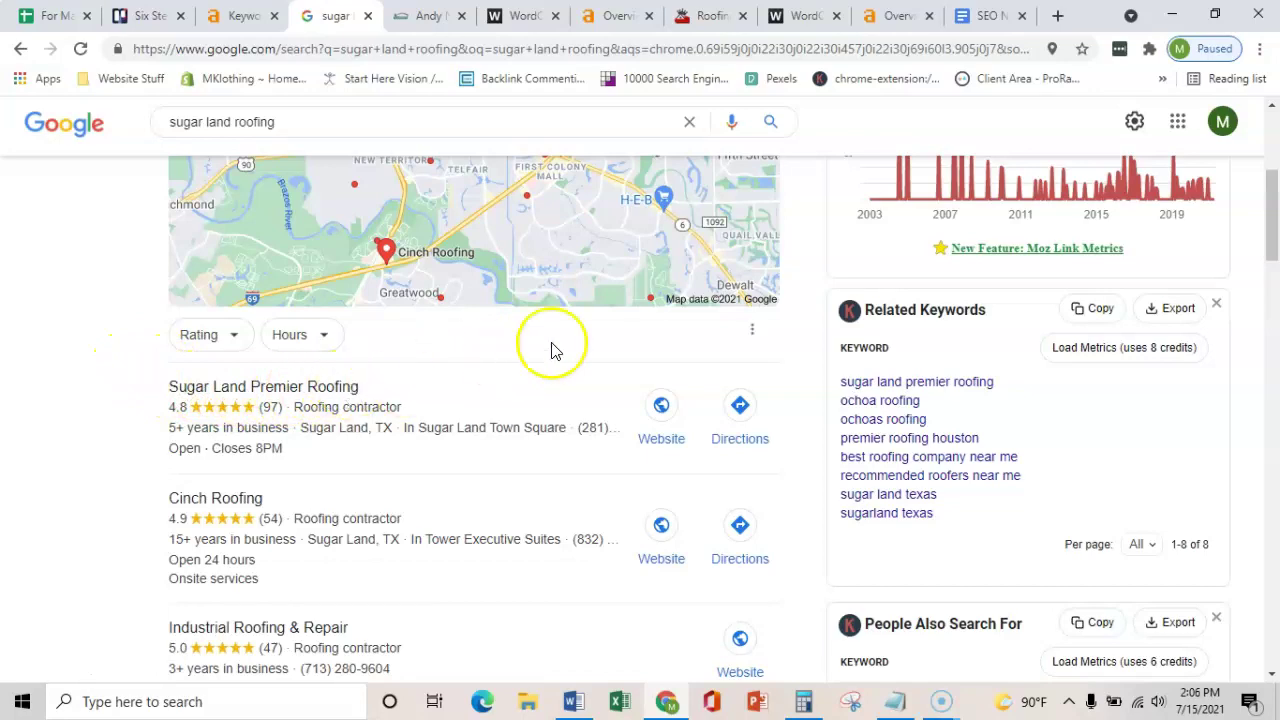
Select all the Sugar Land Premier Roofing homepage text and count it in WordCounter: 1,923 words
{"action": "left_click", "coordinate": [708, 18]}
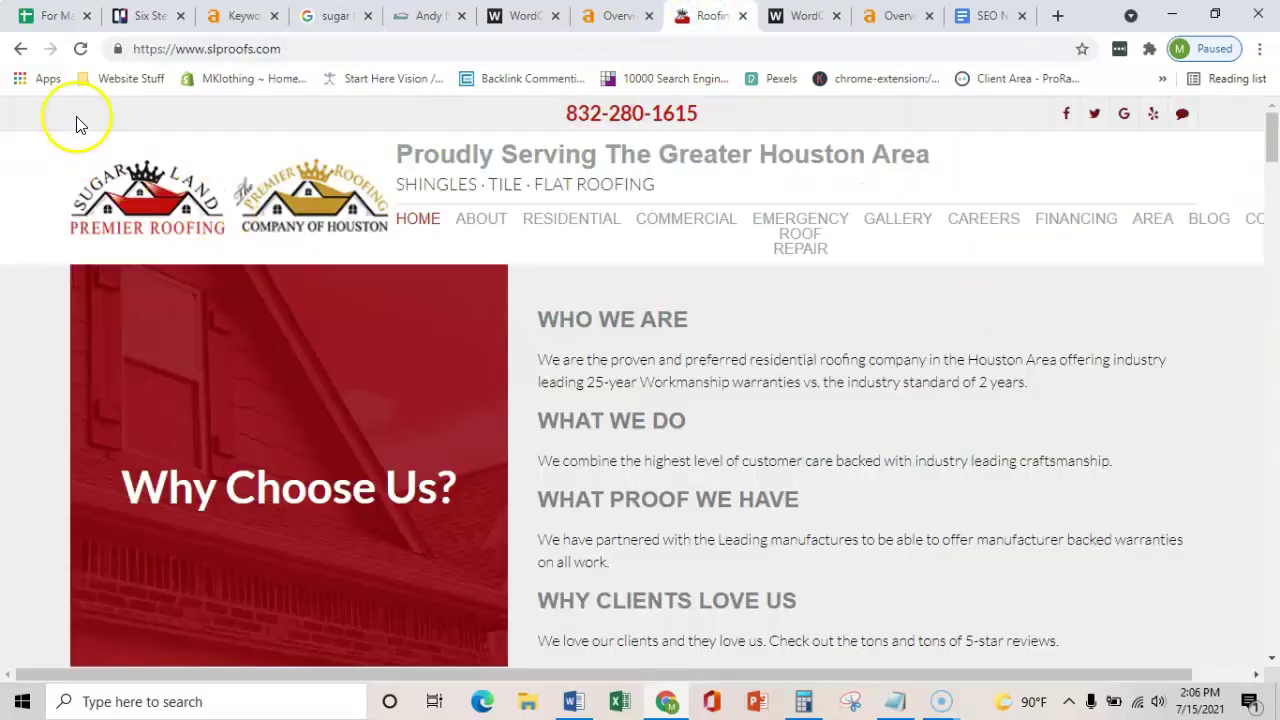
{"action": "left_click_drag", "start_coordinate": [68, 108], "coordinate": [738, 718]}
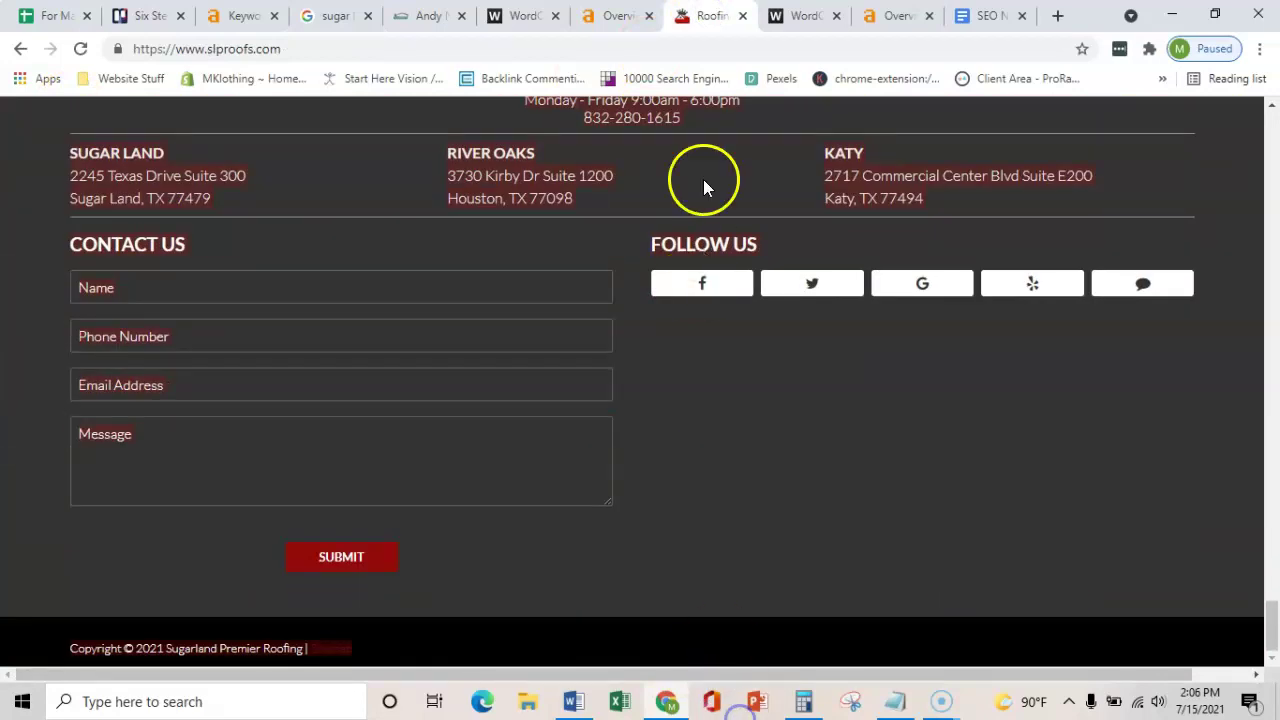
{"action": "left_click", "coordinate": [790, 20]}
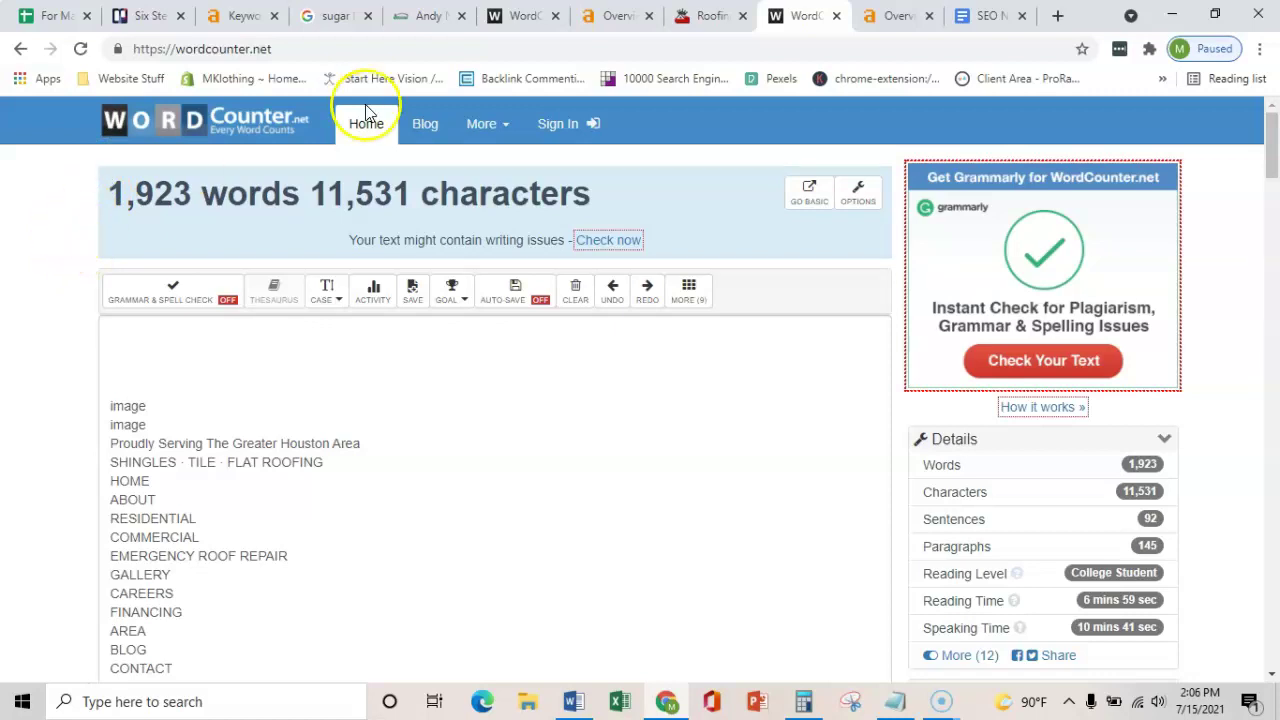
Return to the Sugar Land Premier Roofing homepage, scroll to the top and deselect the text
{"action": "left_click", "coordinate": [692, 18]}
{"action": "scroll", "coordinate": [880, 405], "scroll_direction": "up", "scroll_amount": 20}
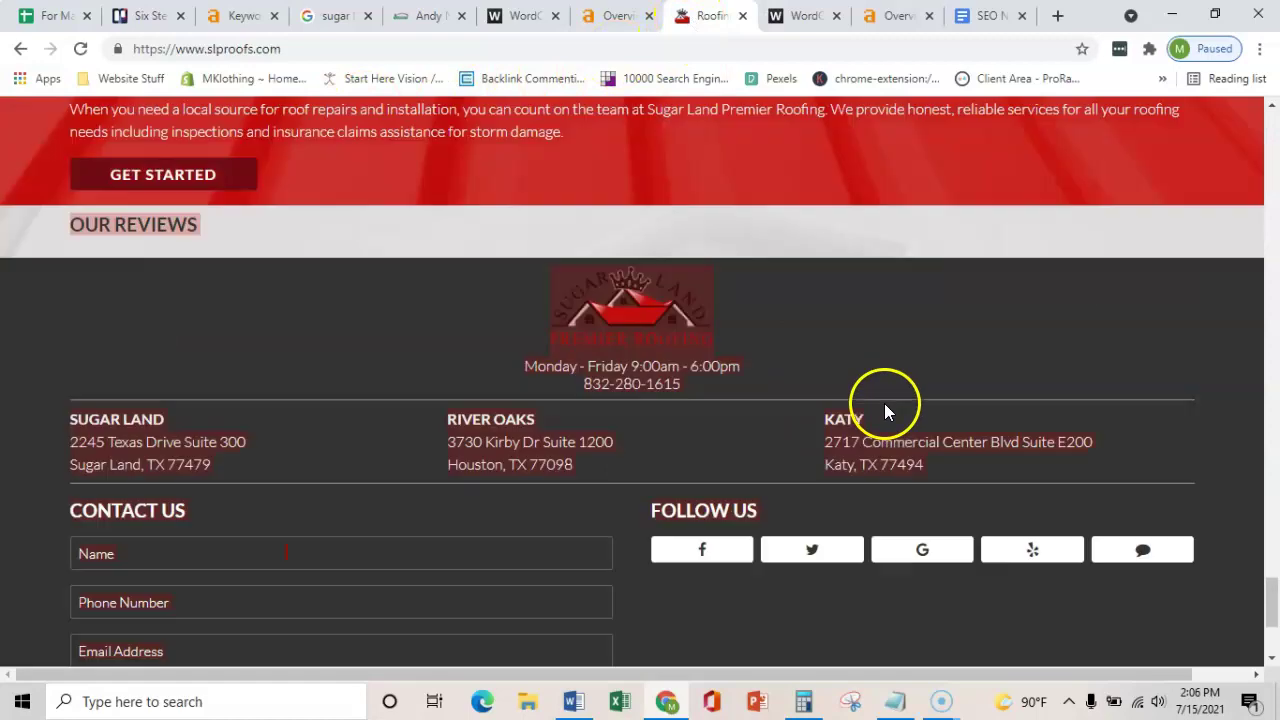
{"action": "scroll", "coordinate": [873, 397], "scroll_direction": "up", "scroll_amount": 15}
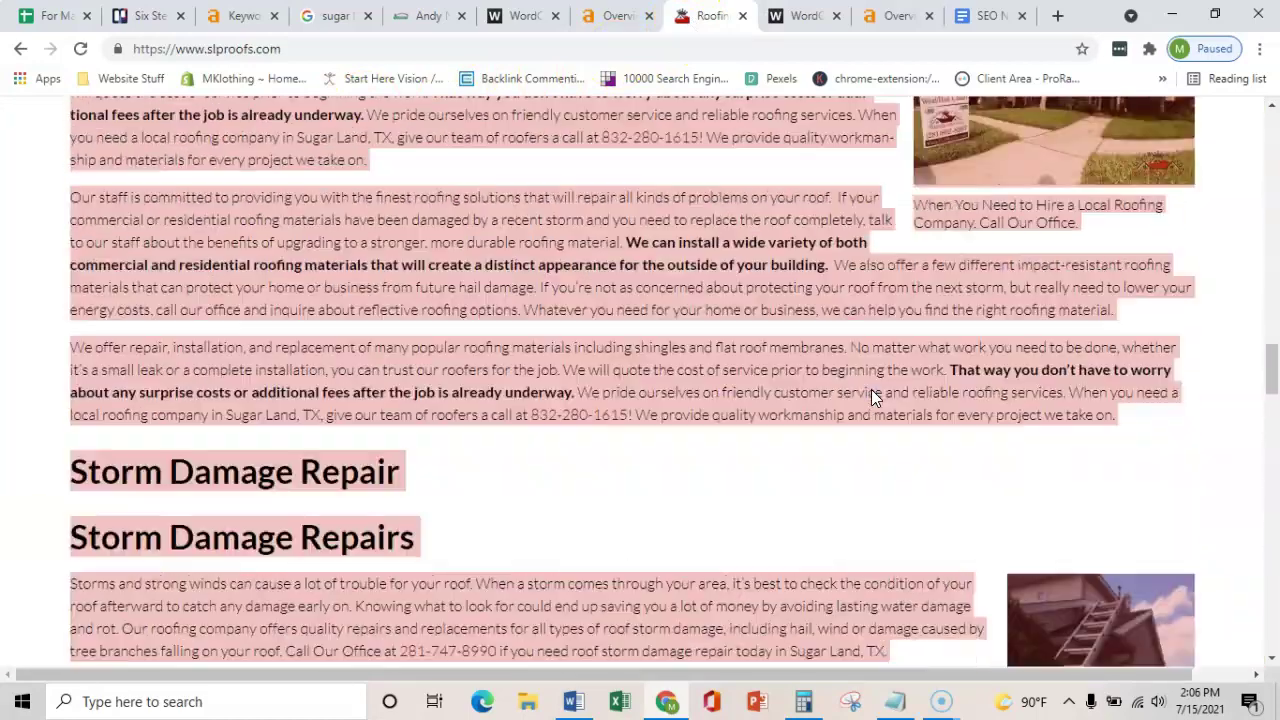
{"action": "scroll", "coordinate": [808, 358], "scroll_direction": "up", "scroll_amount": 15}
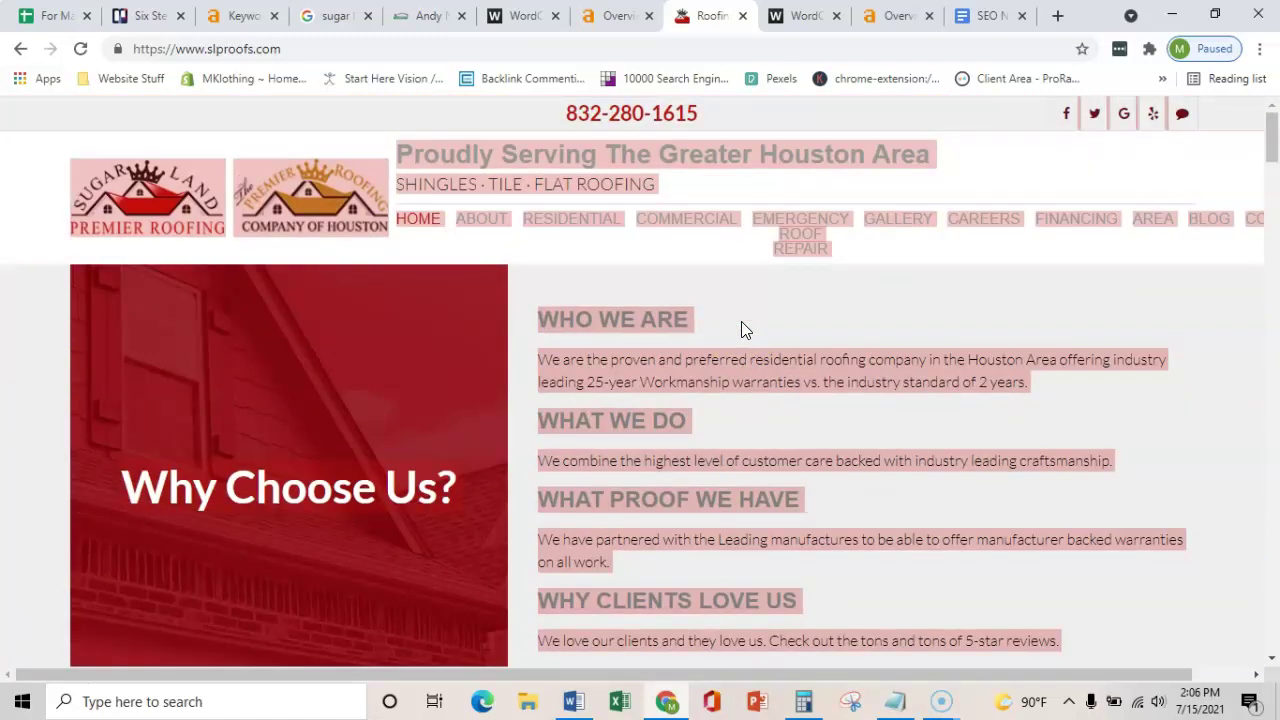
{"action": "left_click", "coordinate": [929, 298]}
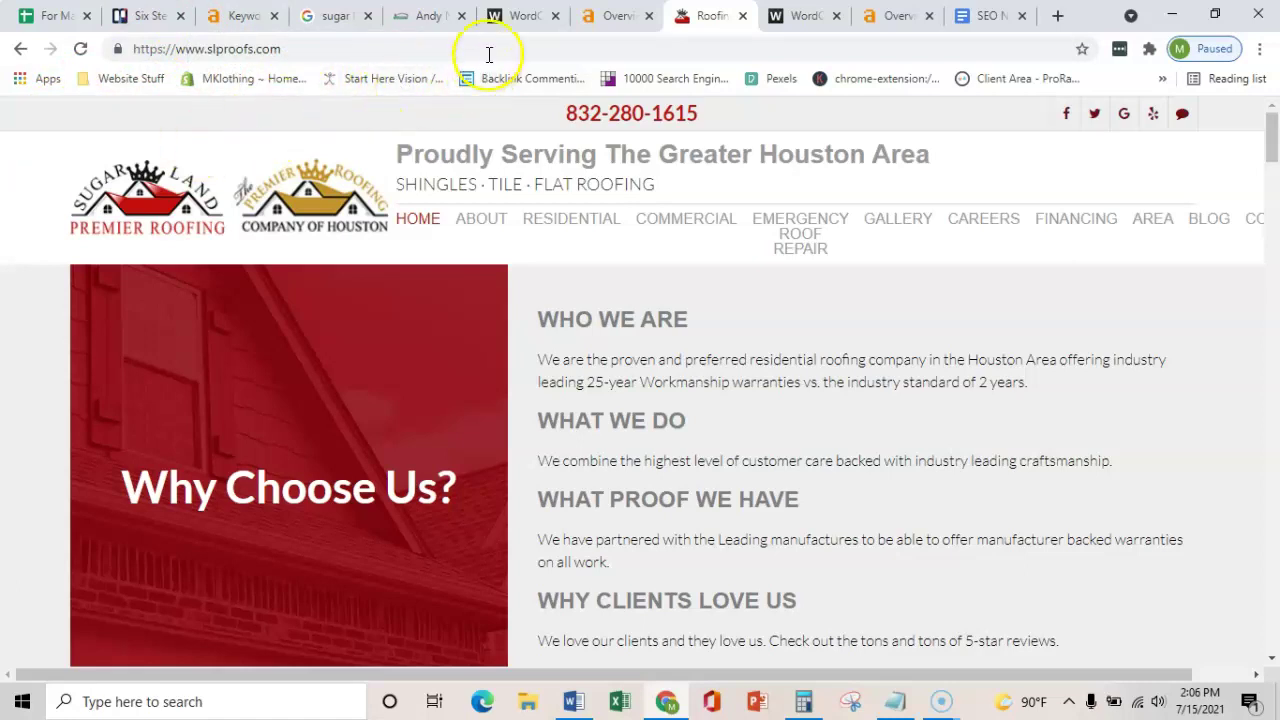
Scroll the Andy Nichols Roofing homepage to its phone-number header and copy the site address for Ahrefs
{"action": "left_click", "coordinate": [428, 16]}
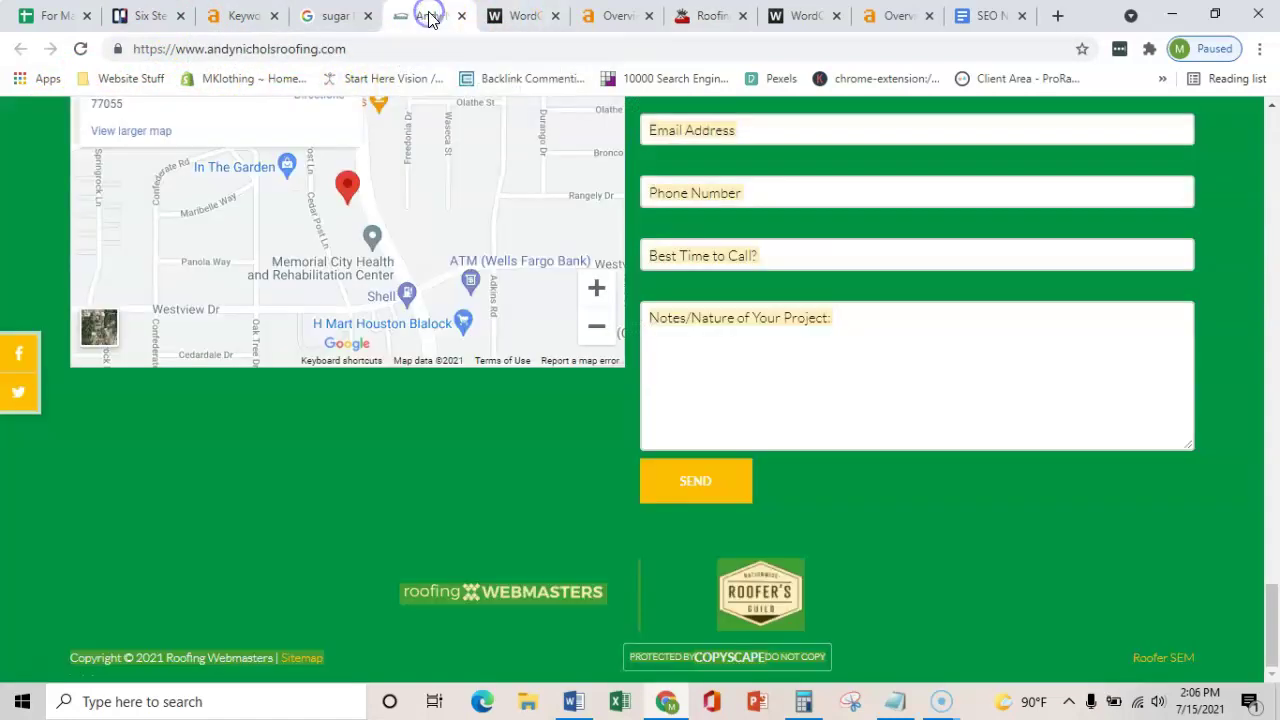
{"action": "left_click", "coordinate": [469, 474]}
{"action": "left_click_drag", "start_coordinate": [1270, 608], "coordinate": [1272, 95]}
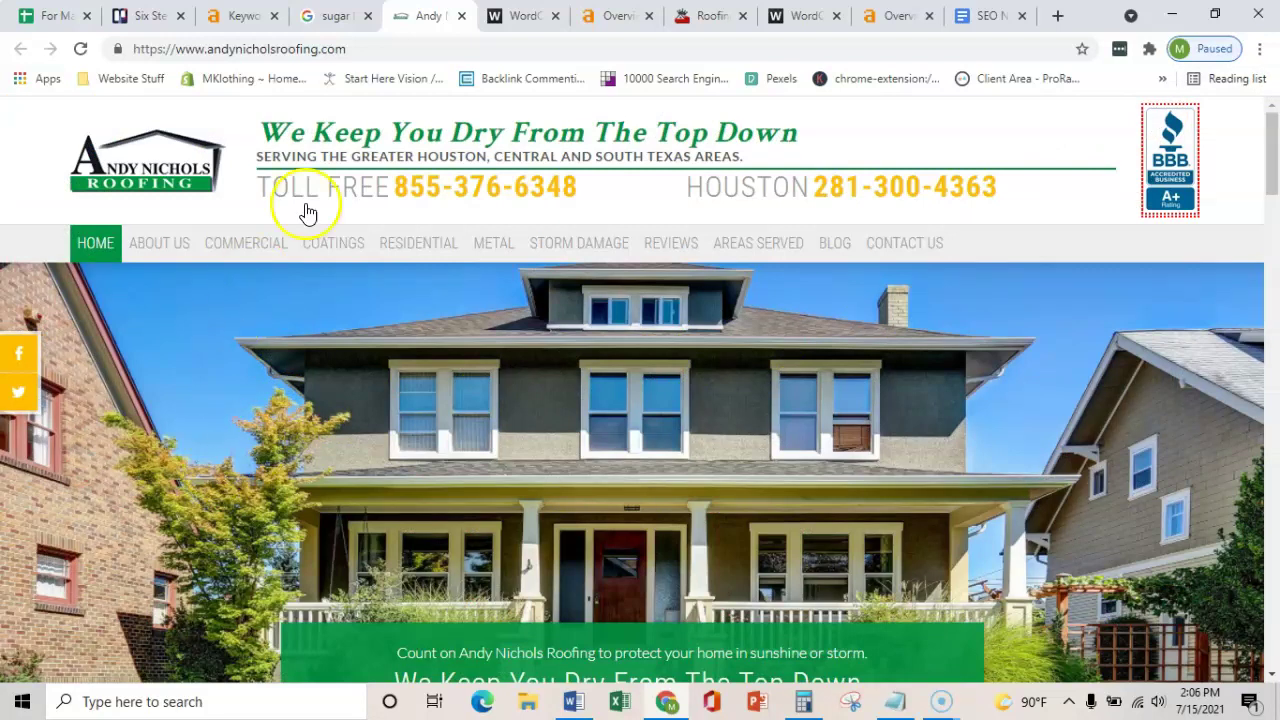
{"action": "left_click", "coordinate": [365, 46]}
{"action": "left_click", "coordinate": [620, 16]}
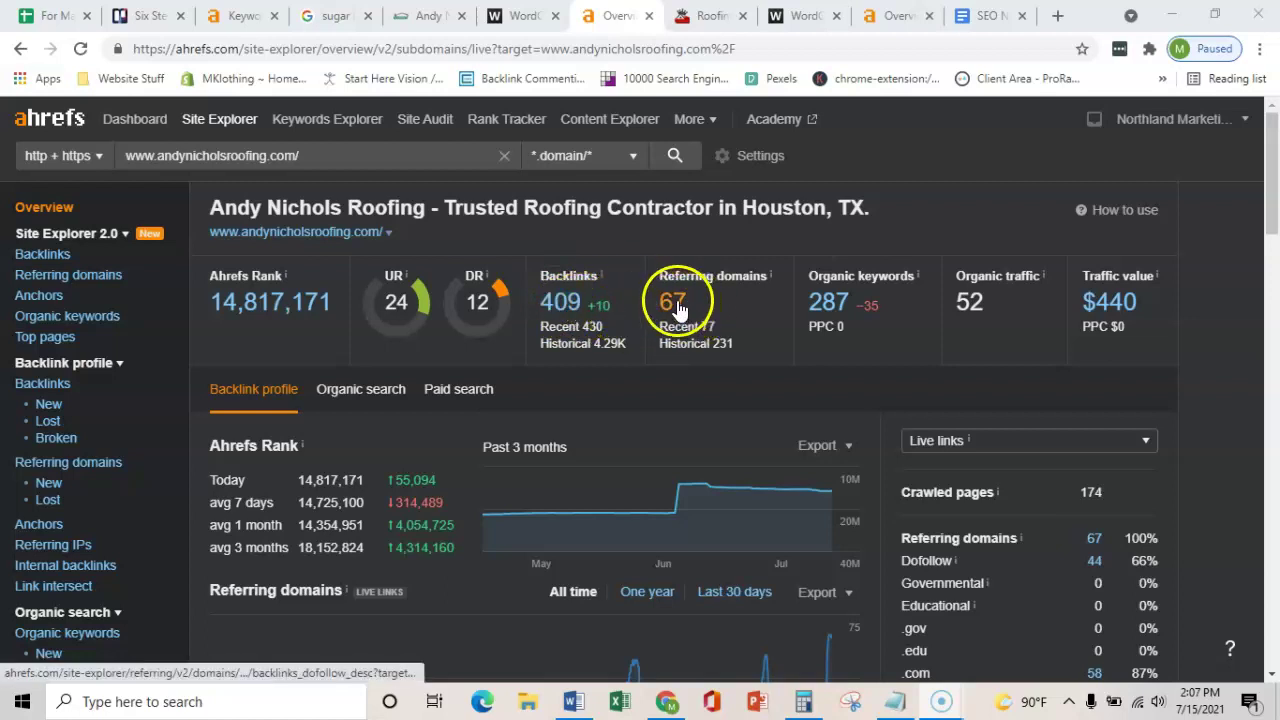
Review andynicholsroofing.com's 409 backlinks and 67 referring domains in the Ahrefs overview
{"action": "left_click", "coordinate": [586, 297]}
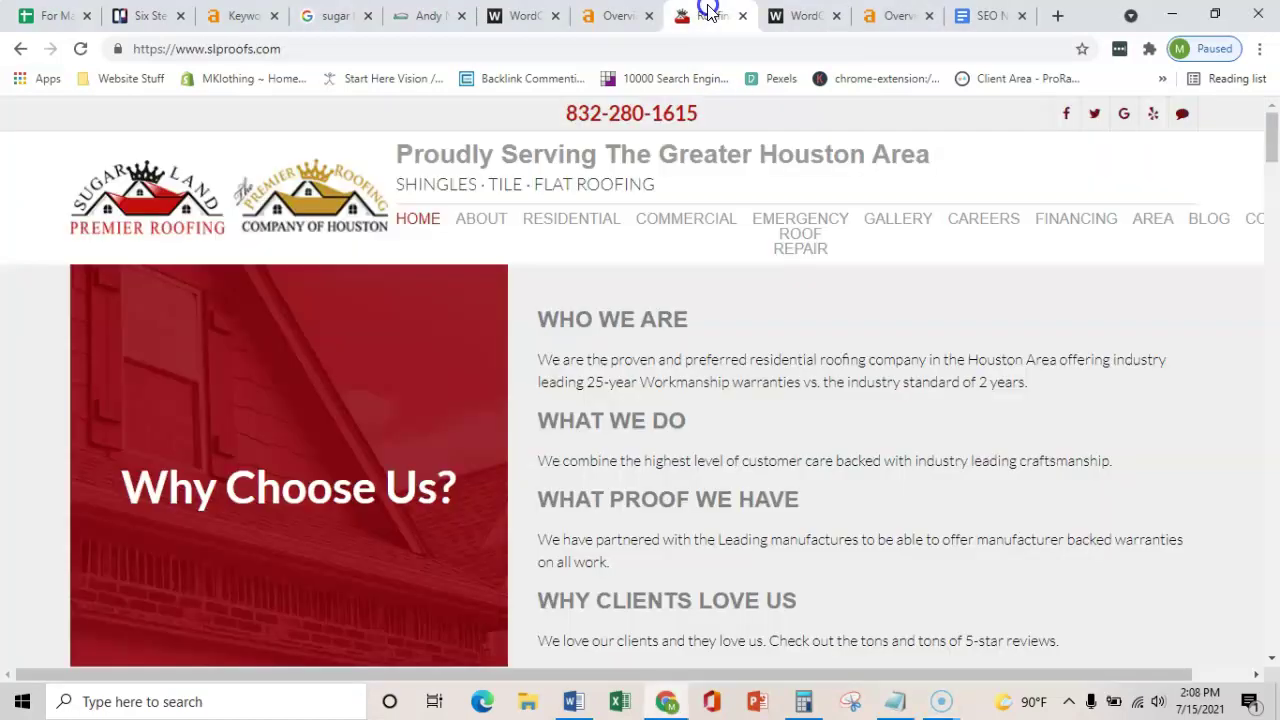
Check slproofs.com in Ahrefs (DR 13, 514 backlinks, 135 referring domains), then return to the sugar land roofing results
{"action": "left_click", "coordinate": [708, 15]}
{"action": "left_click", "coordinate": [411, 50]}
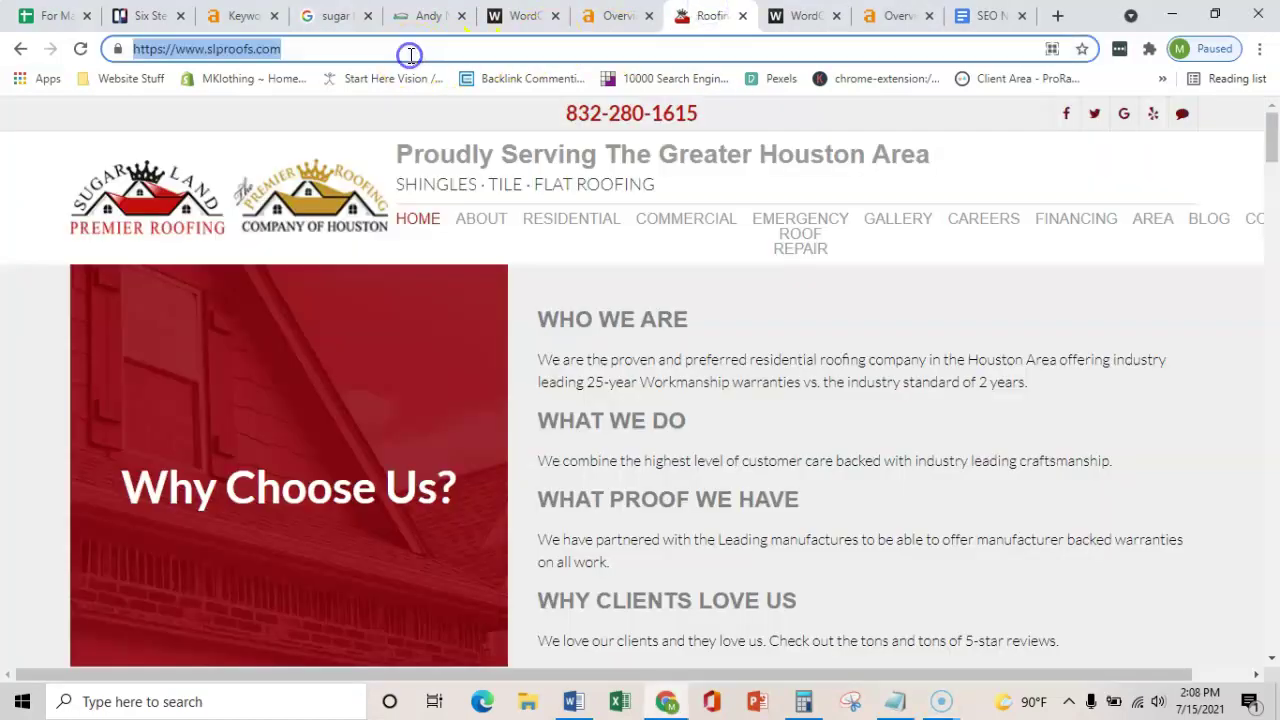
{"action": "left_click", "coordinate": [885, 15]}
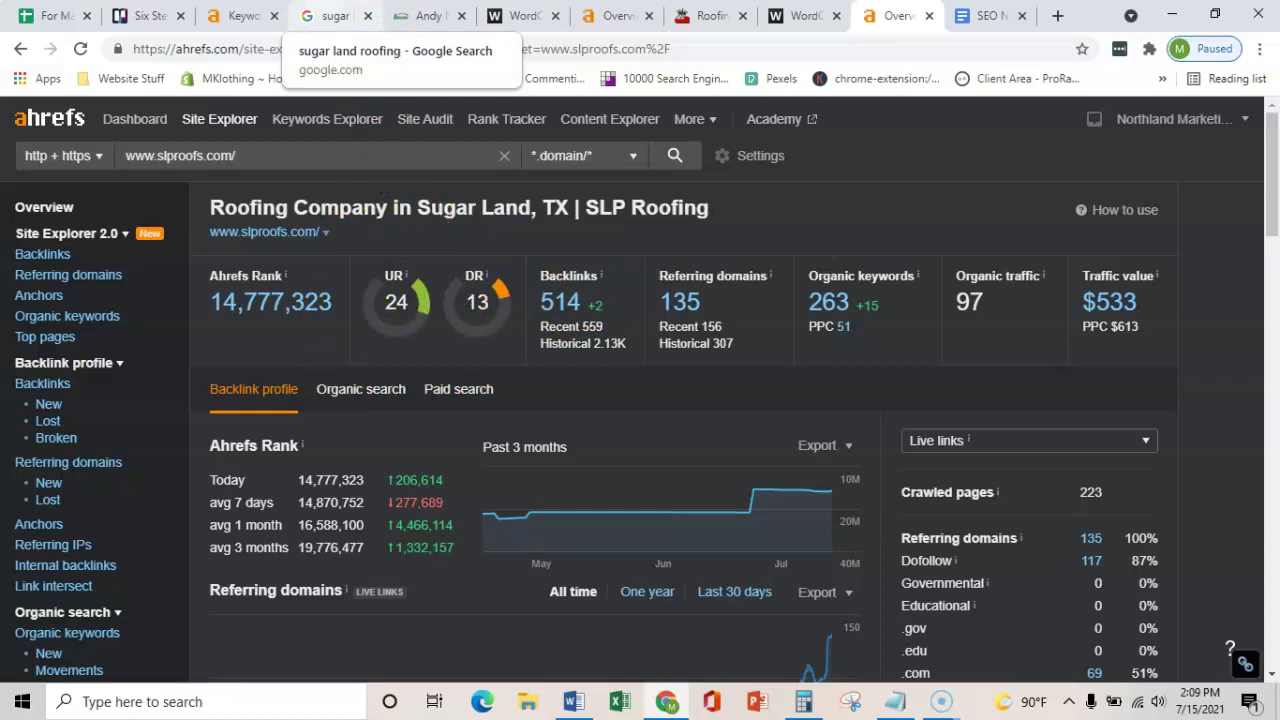
{"action": "left_click", "coordinate": [336, 16]}
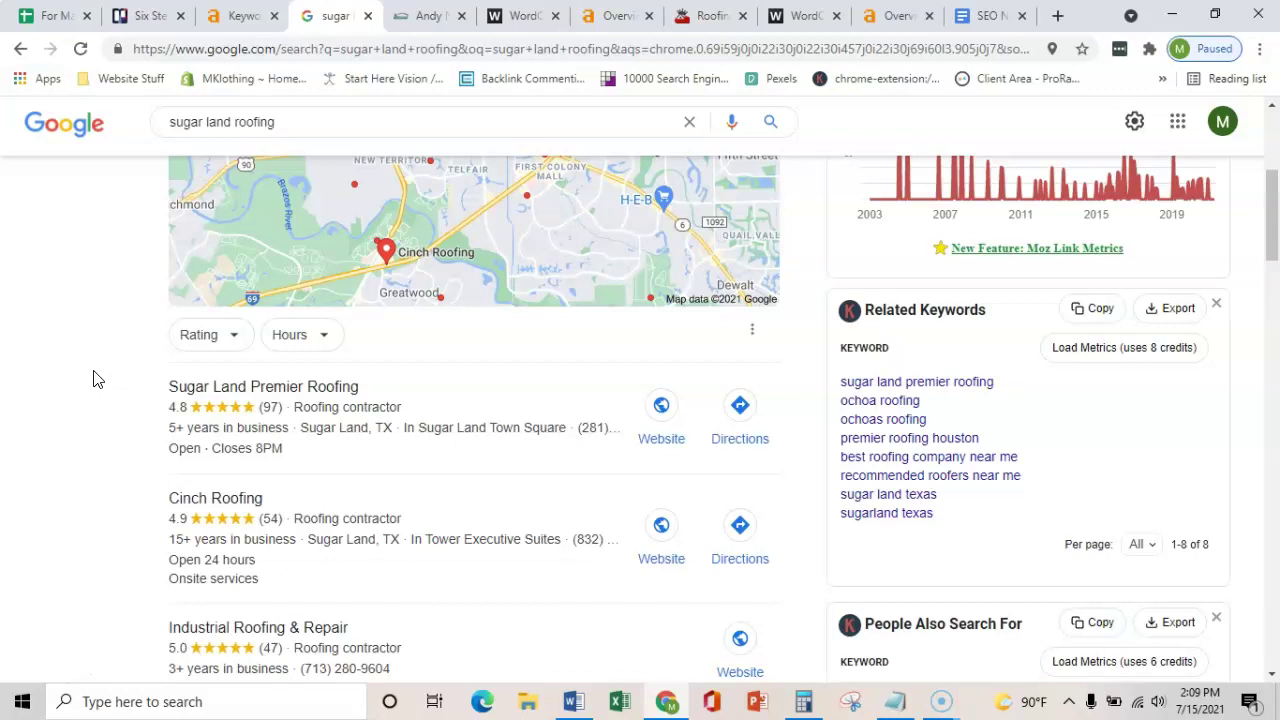
{"action": "scroll", "coordinate": [94, 370], "scroll_direction": "down", "scroll_amount": 1}
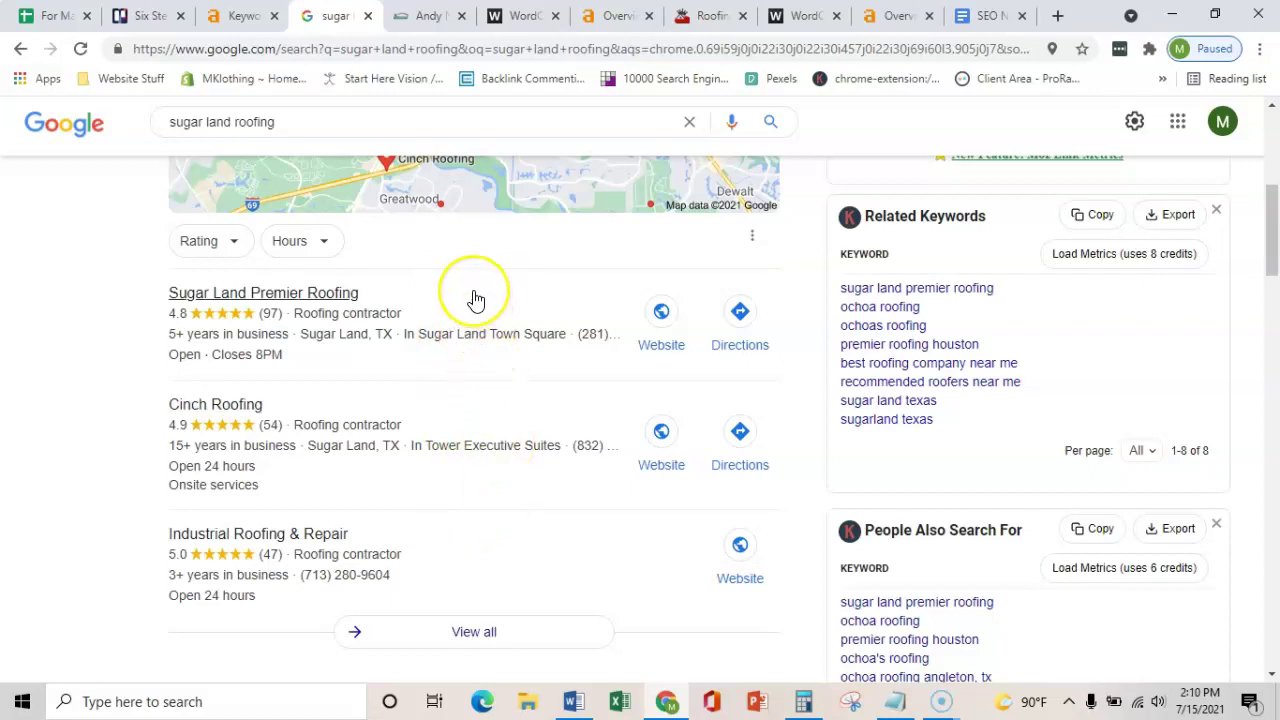
{"action": "scroll", "coordinate": [476, 300], "scroll_direction": "down", "scroll_amount": 4}
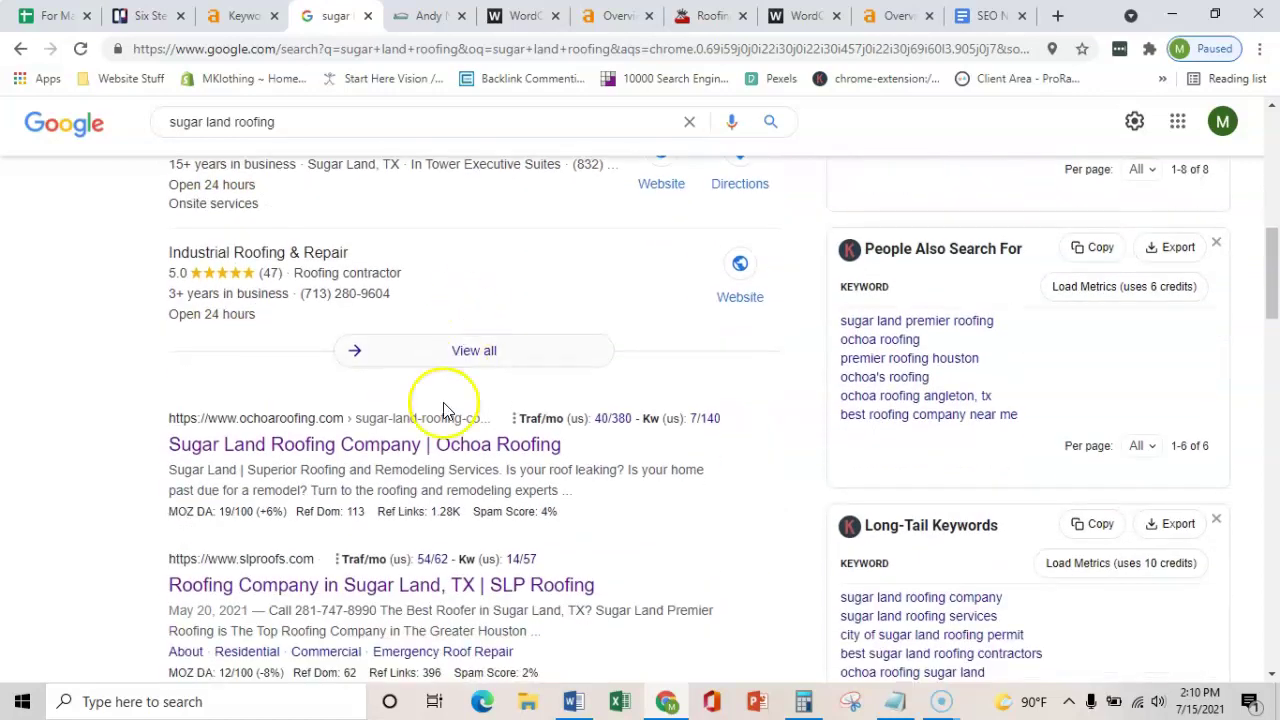
{"action": "scroll", "coordinate": [368, 430], "scroll_direction": "up", "scroll_amount": 4}
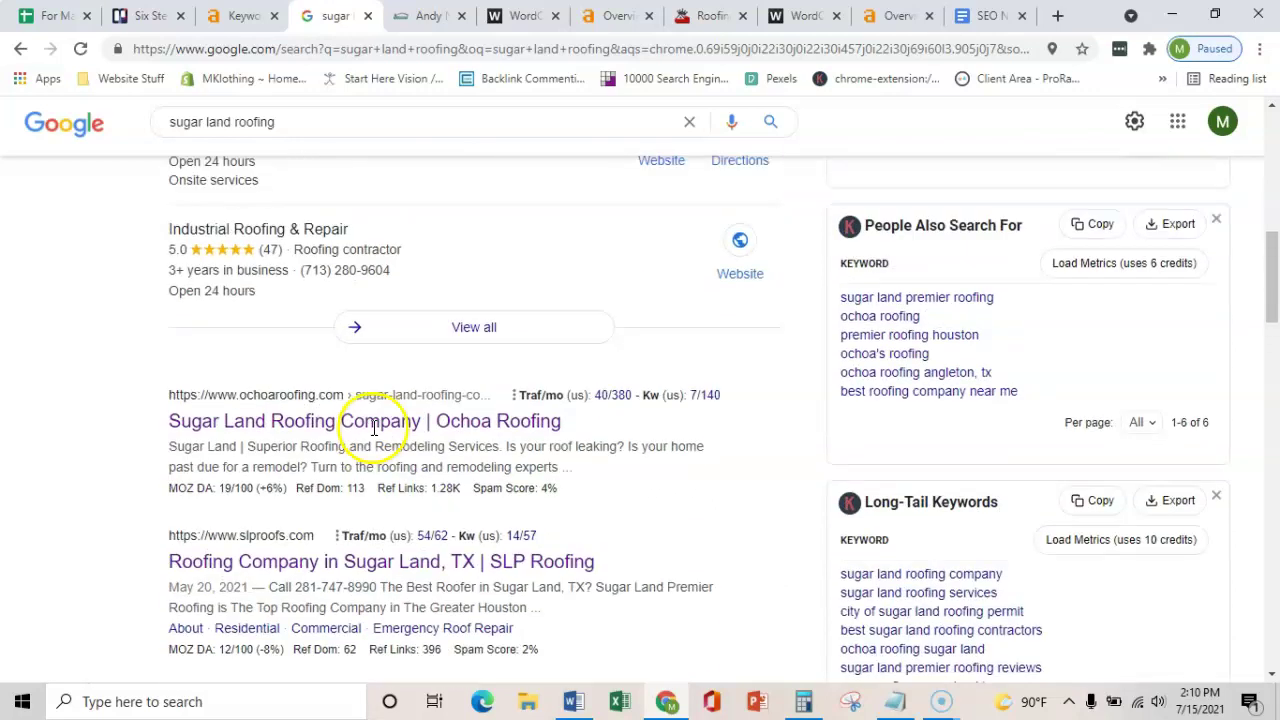
{"action": "scroll", "coordinate": [447, 415], "scroll_direction": "up", "scroll_amount": 1}
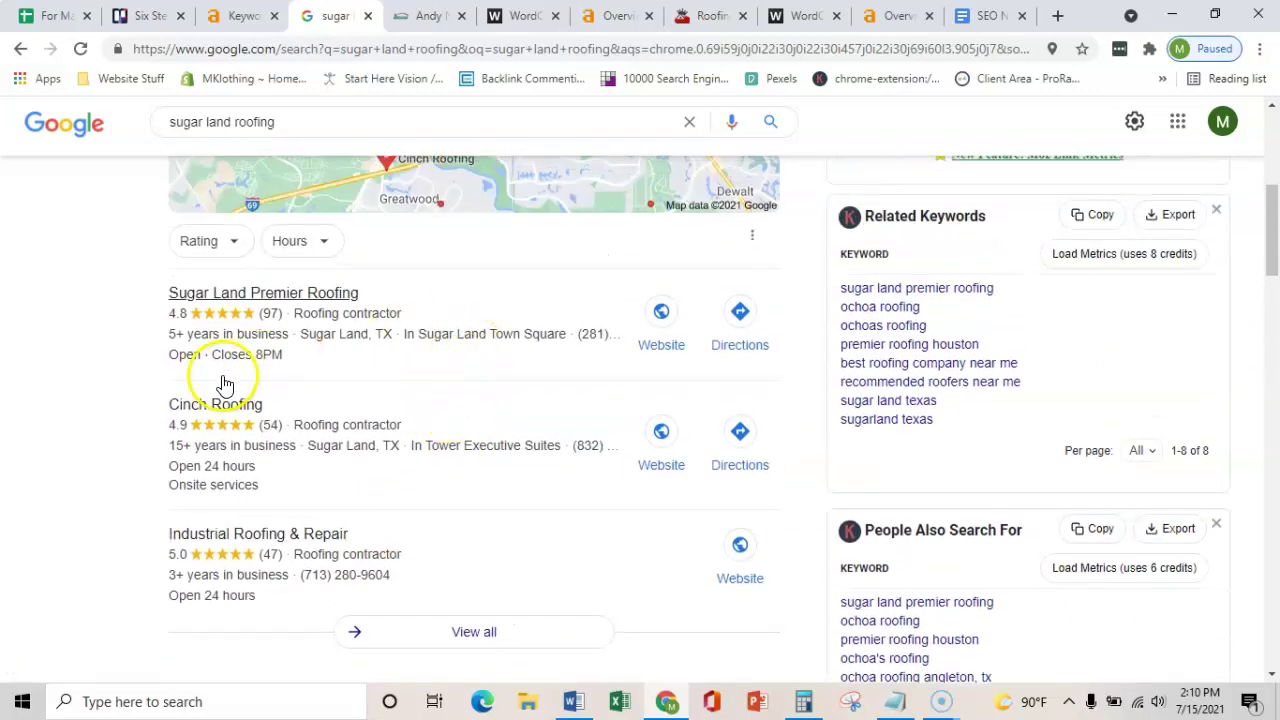